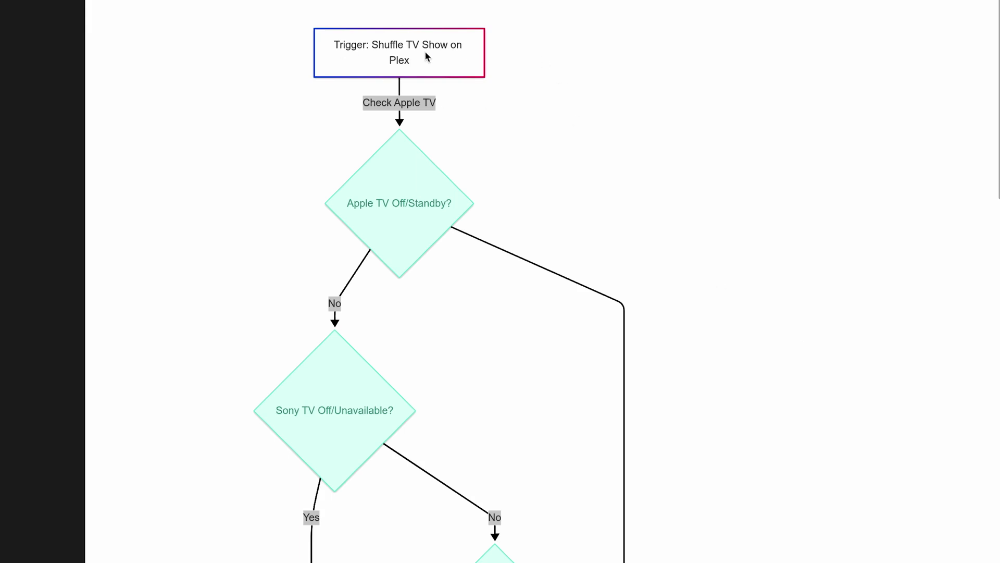
- Scroll down the flowchart to the 'Which TV Show to Shuffle?' branches
scroll(513, 129, down, 2)
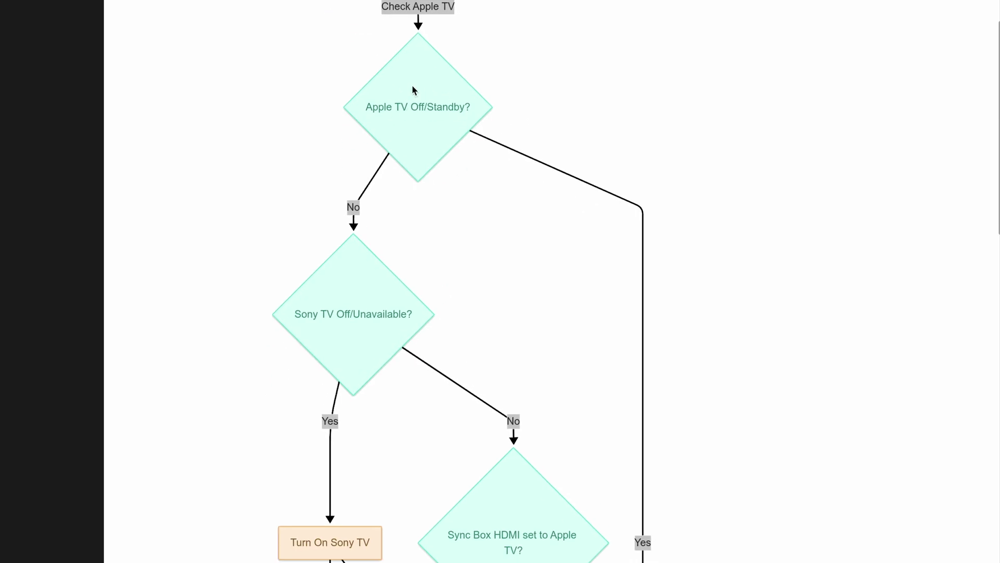
scroll(424, 111, down, 1)
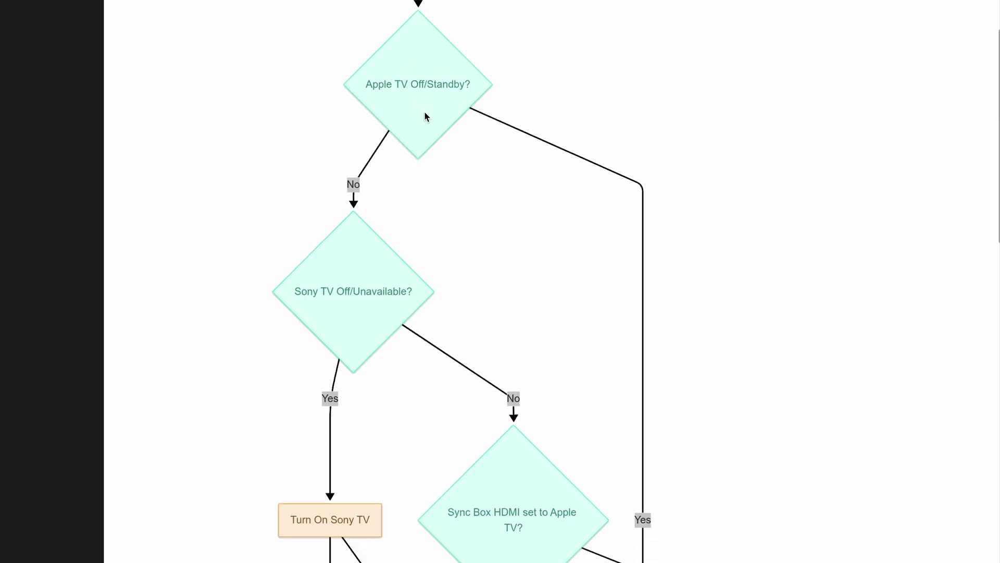
scroll(424, 111, up, 2)
scroll(425, 111, down, 3)
scroll(424, 111, down, 2)
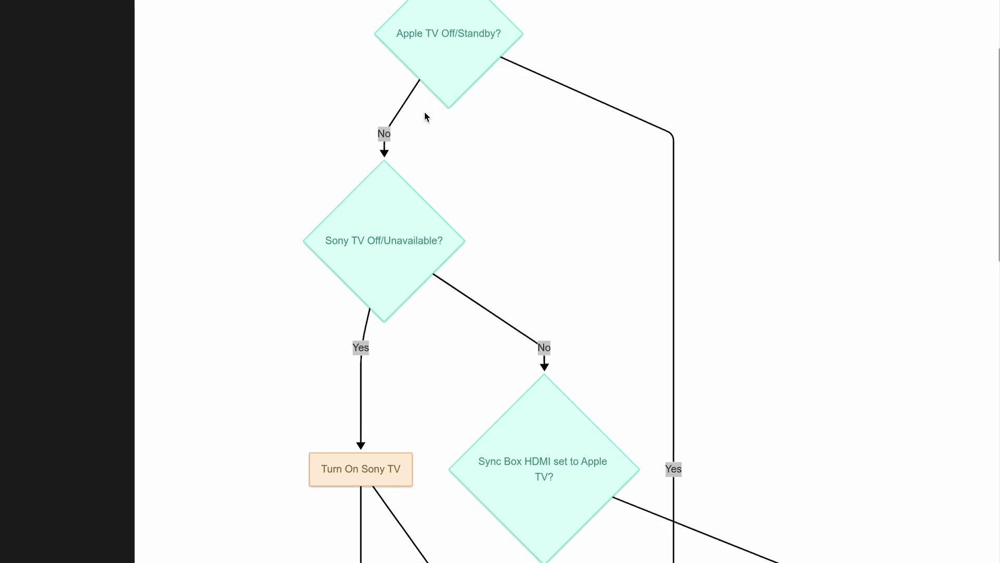
scroll(378, 211, down, 1)
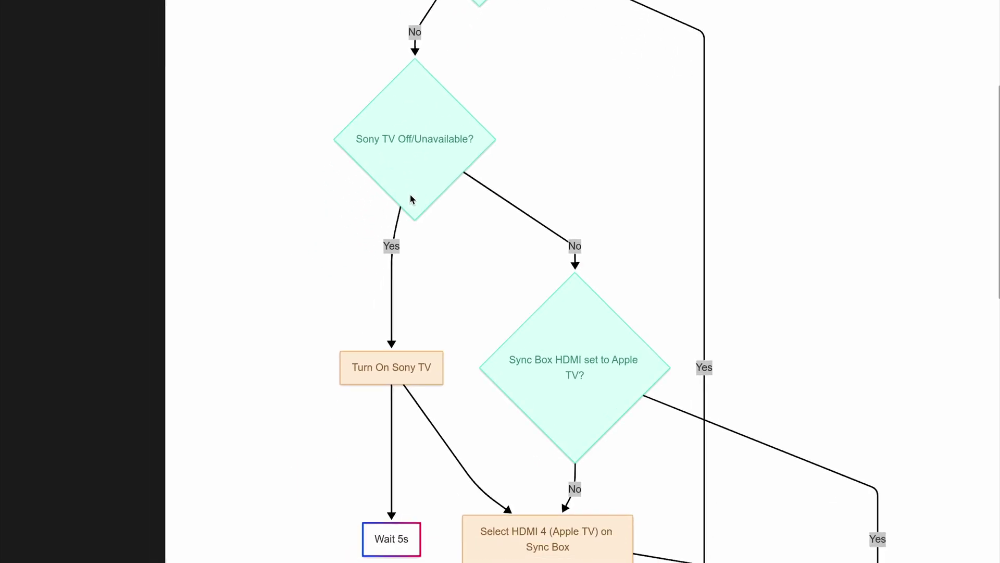
scroll(469, 154, down, 1)
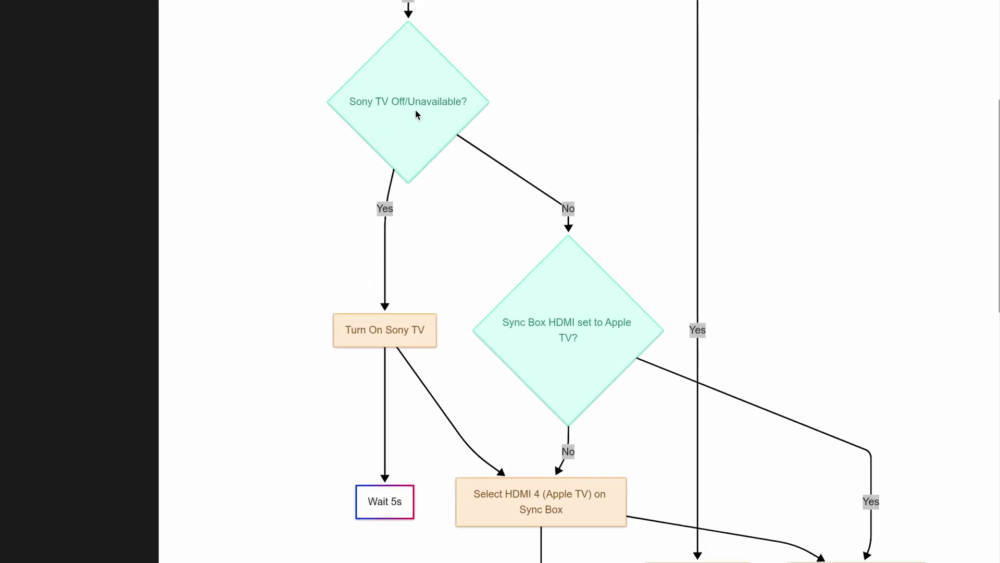
scroll(431, 123, down, 4)
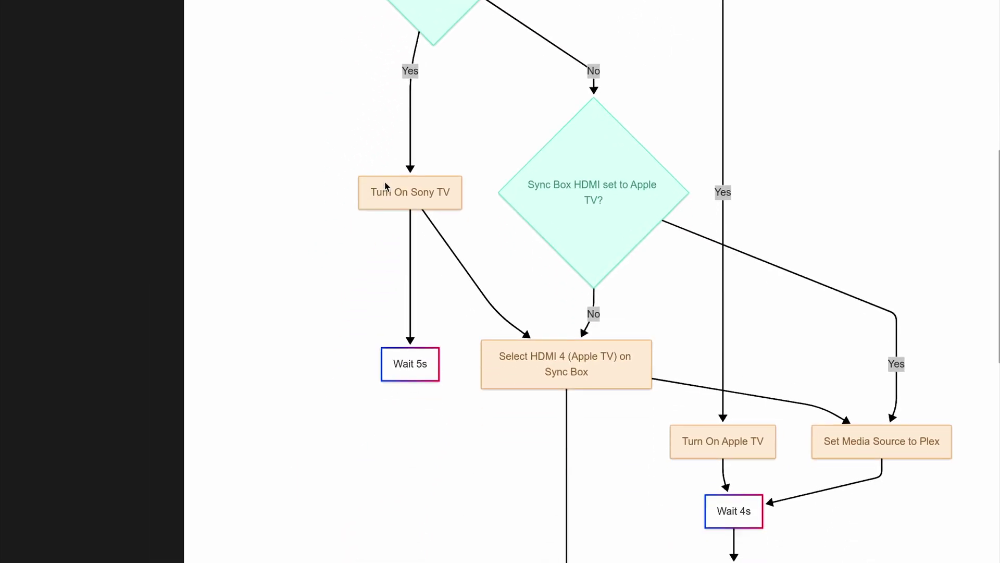
scroll(492, 303, up, 2)
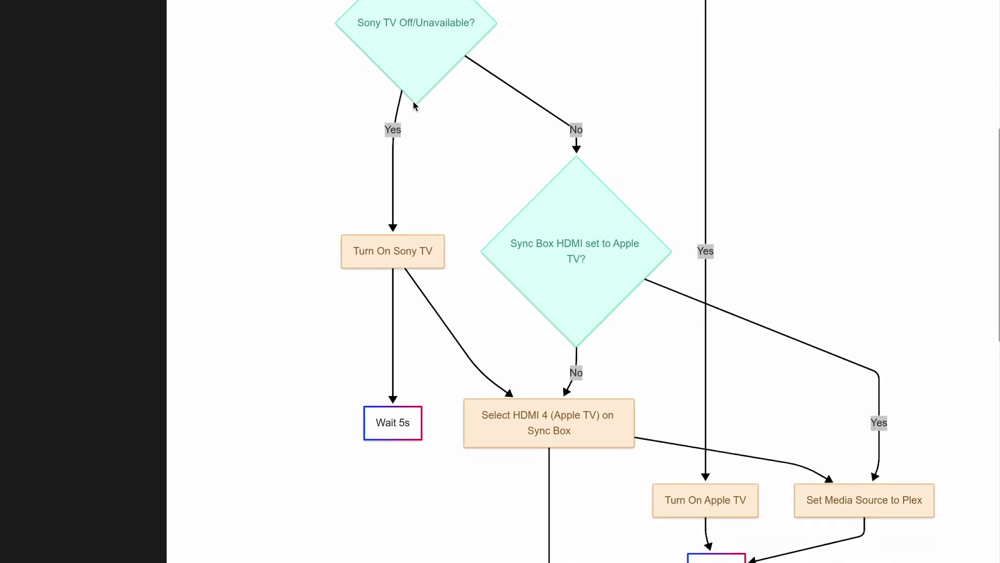
scroll(604, 254, down, 4)
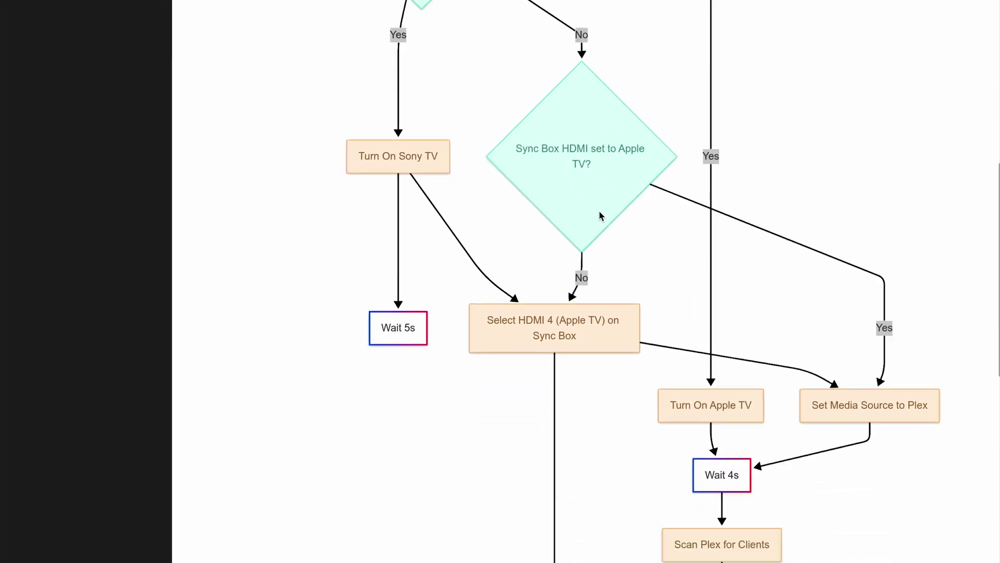
scroll(598, 180, down, 4)
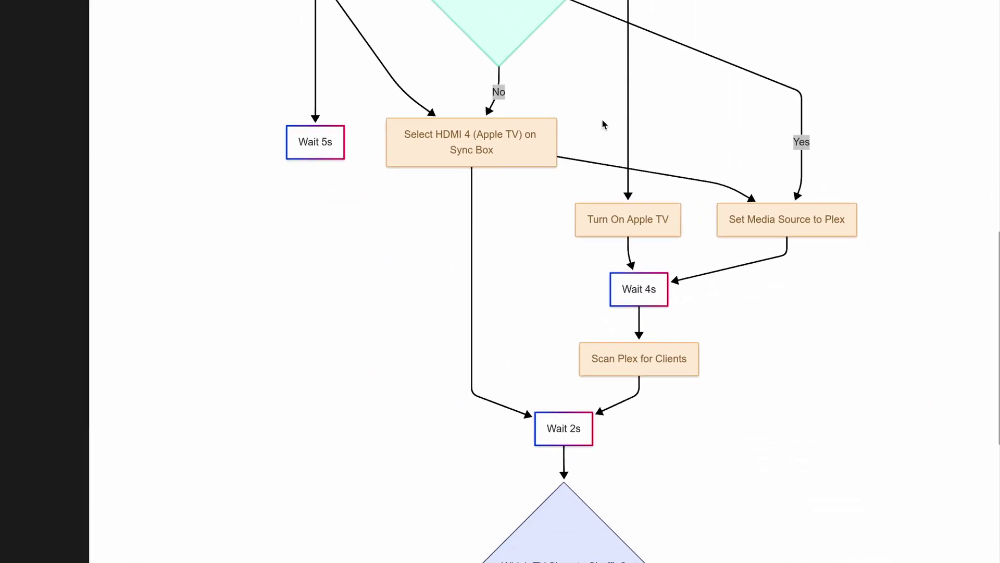
scroll(603, 123, down, 1)
scroll(599, 86, up, 2)
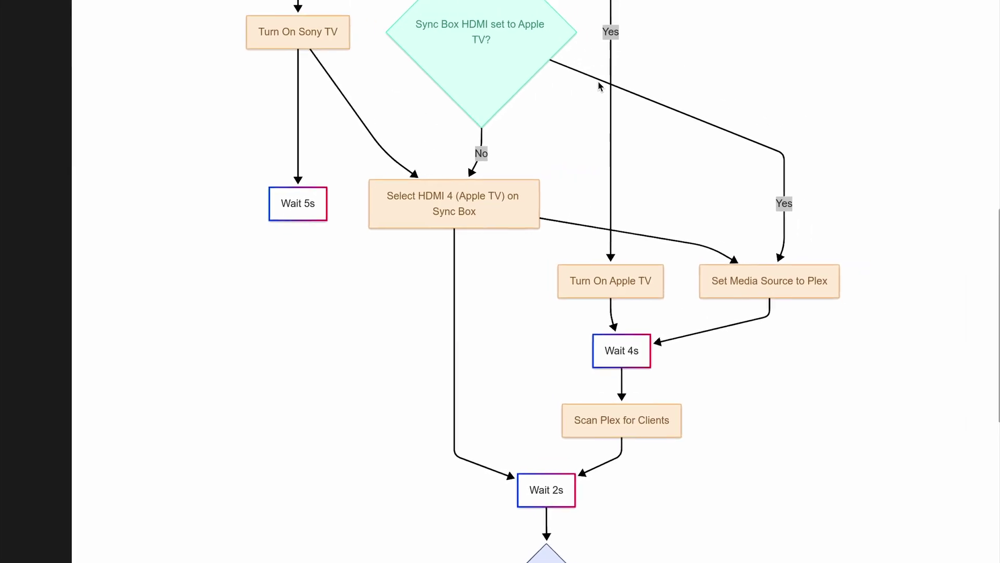
scroll(529, 138, down, 1)
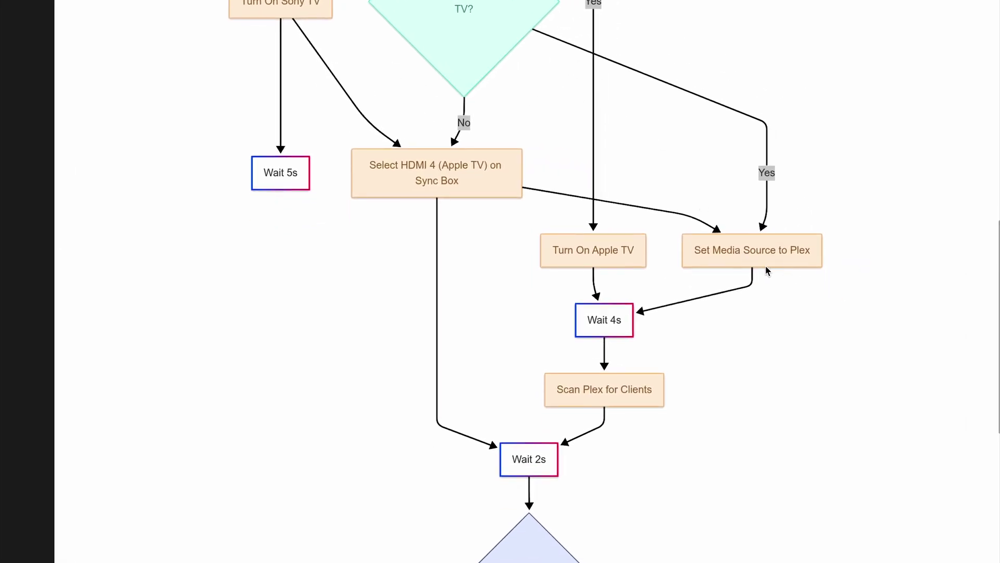
scroll(748, 266, down, 4)
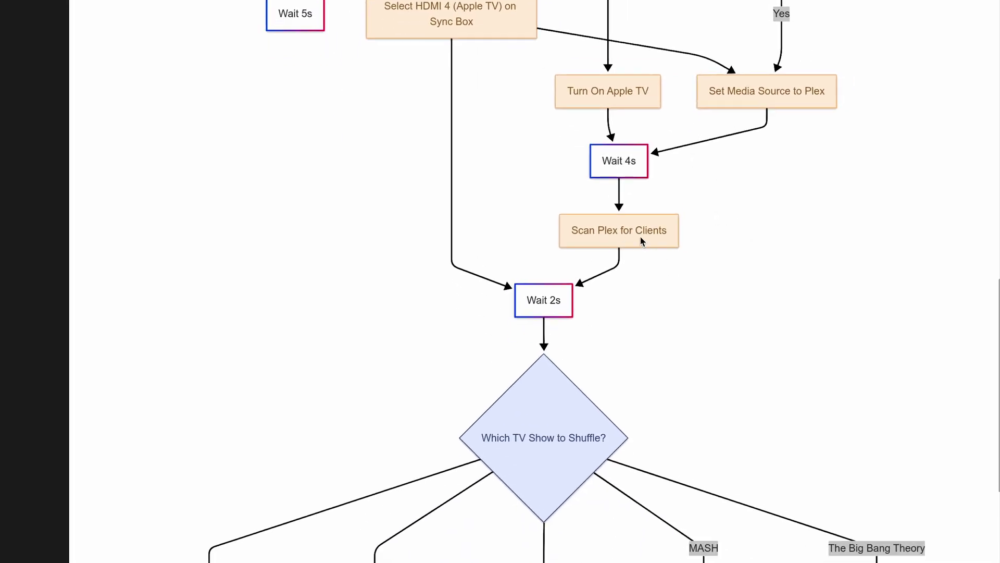
scroll(640, 236, down, 5)
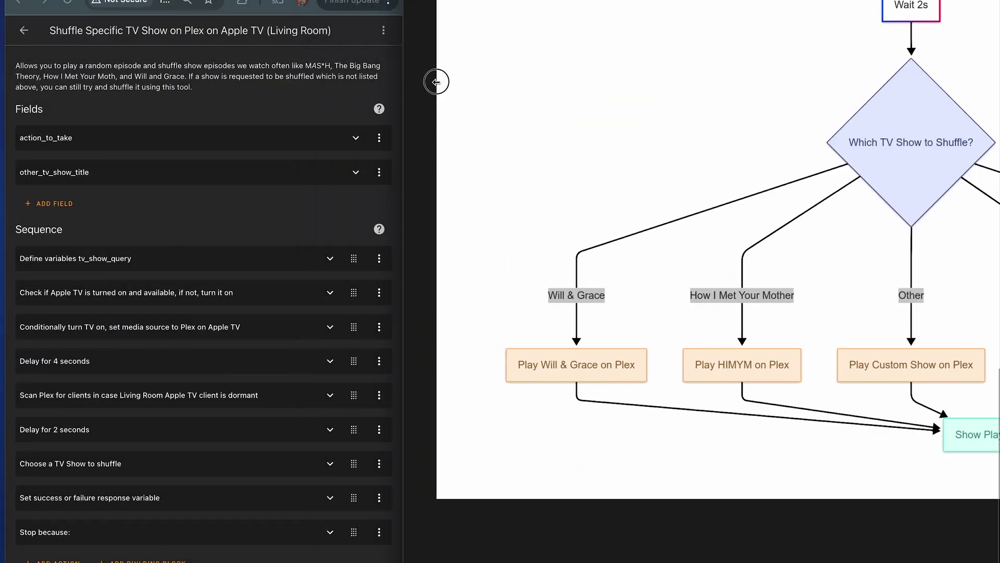
- Expand the action_to_take field and widen the script editor across most of the screen
click(209, 140)
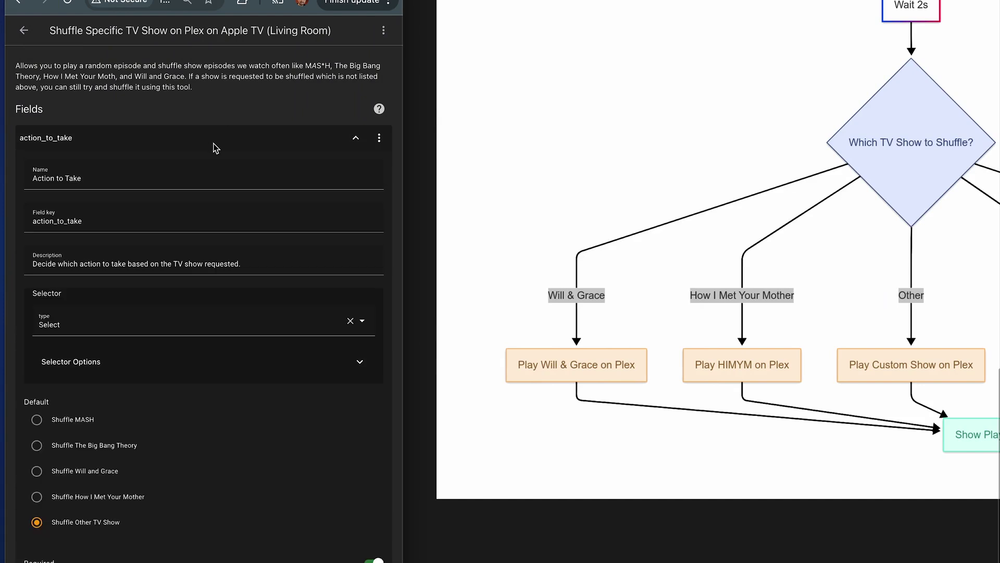
scroll(213, 148, down, 1)
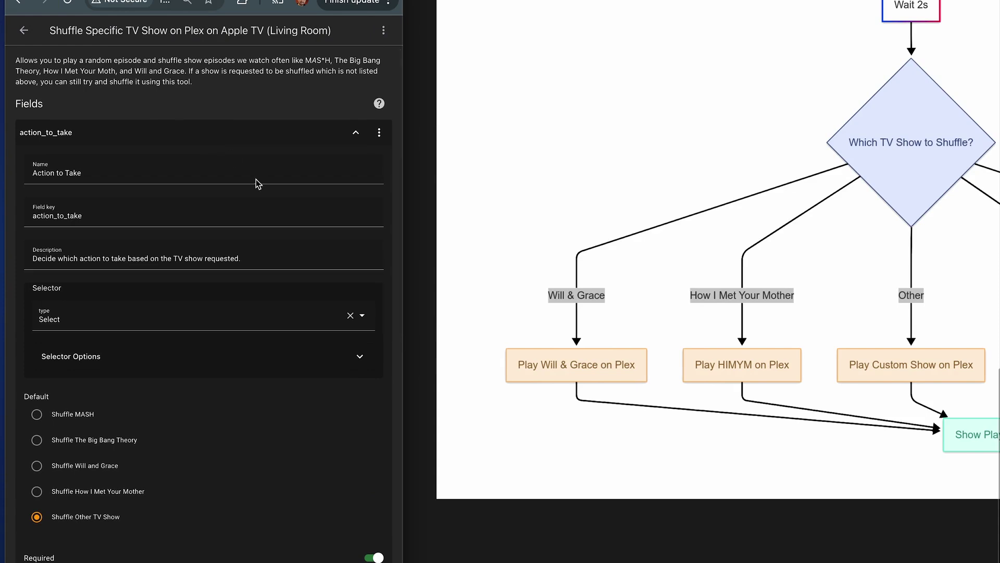
drag(414, 168, 879, 167)
key(ctrl+plus)
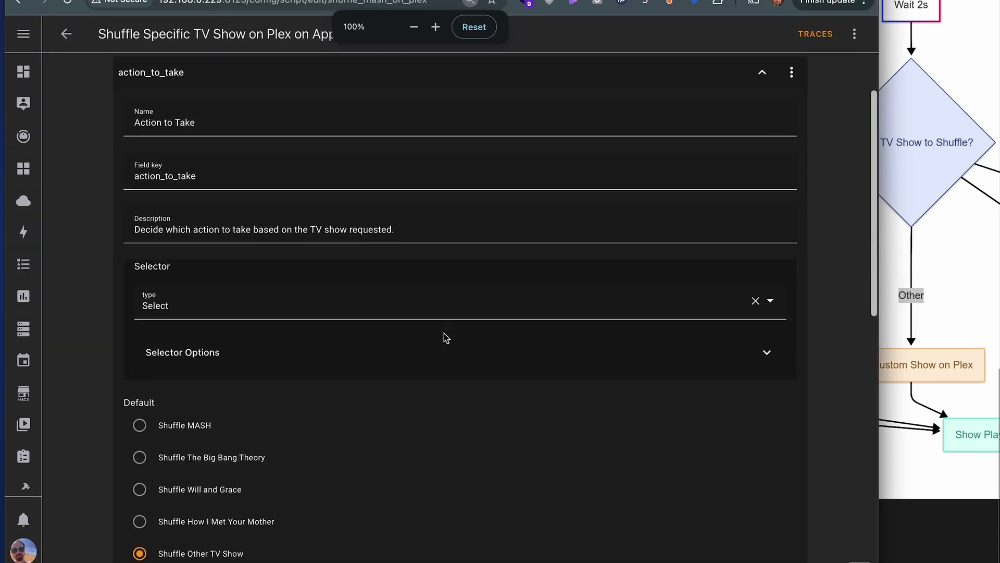
- Expand the other_tv_show_title field, then move down to the Sequence section
scroll(444, 336, down, 1)
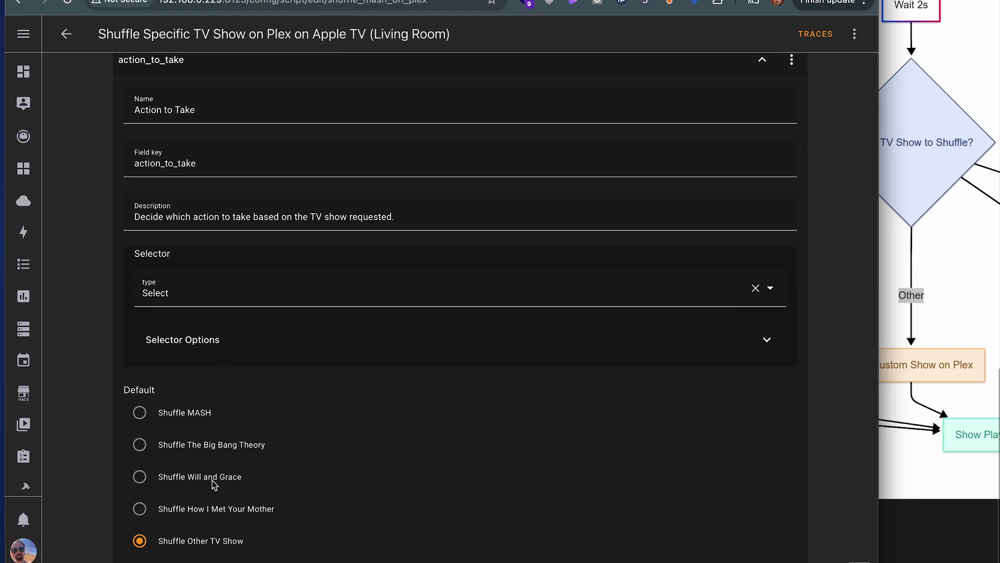
scroll(209, 484, down, 2)
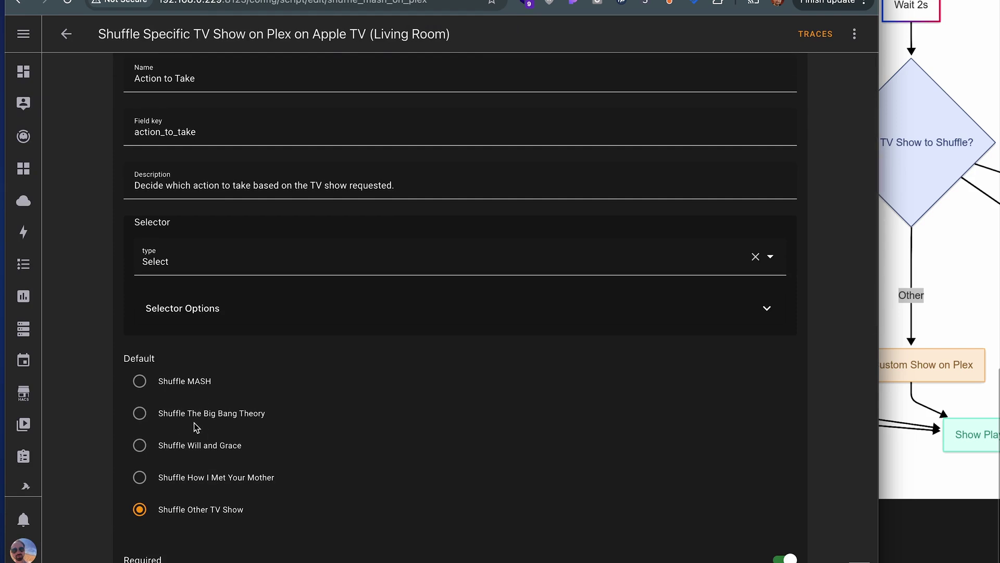
scroll(197, 469, down, 1)
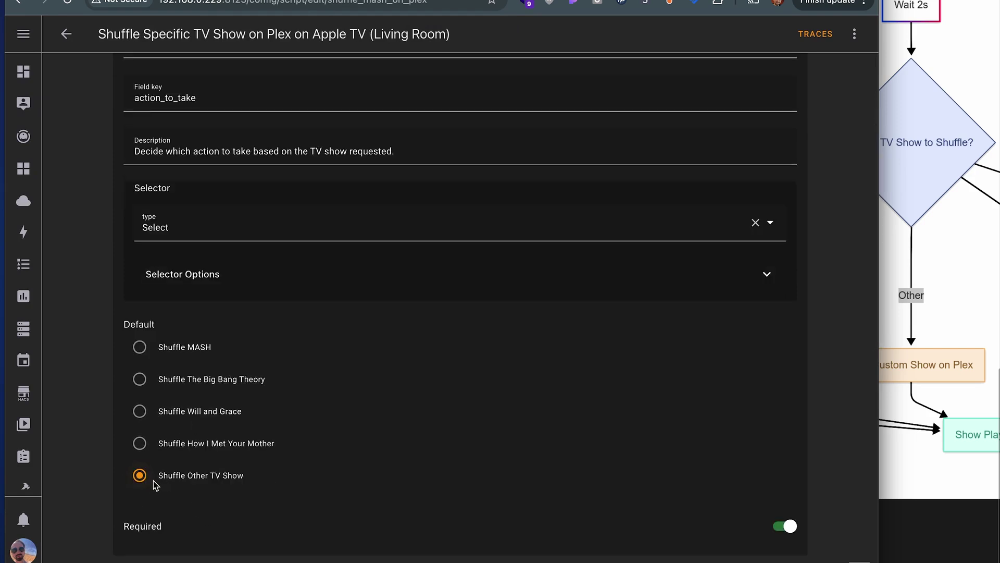
scroll(253, 373, down, 3)
click(250, 455)
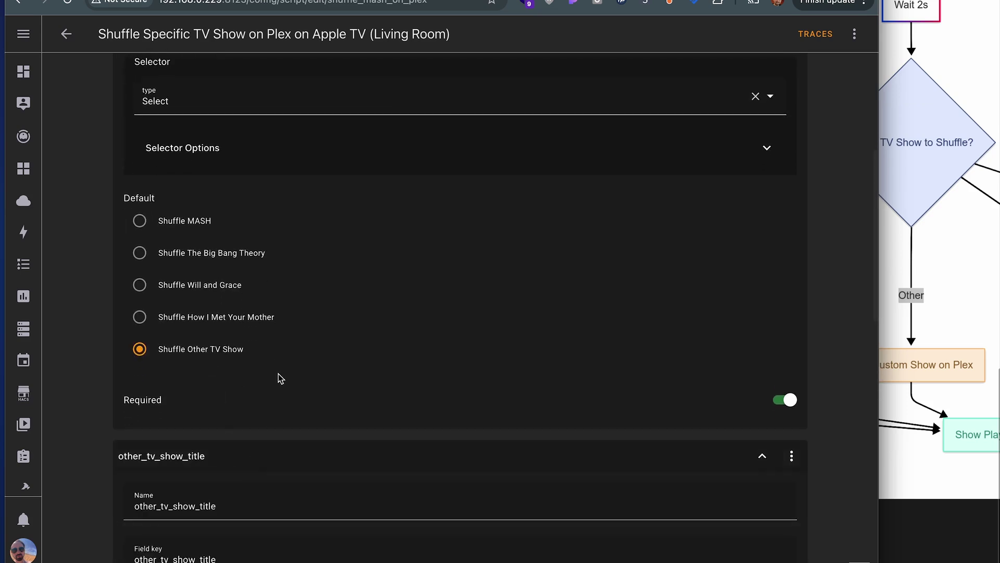
scroll(280, 378, down, 4)
scroll(280, 376, down, 1)
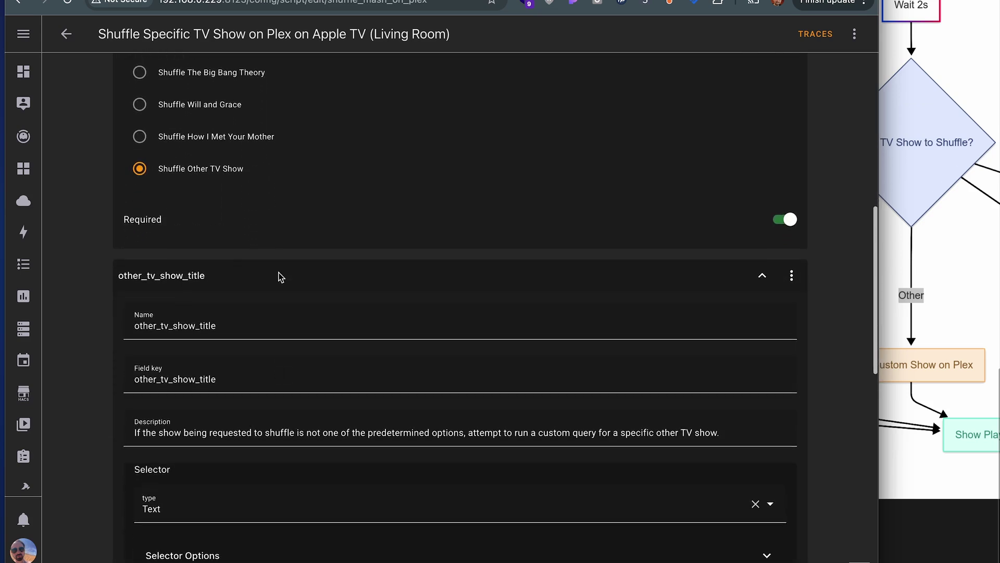
scroll(264, 246, down, 2)
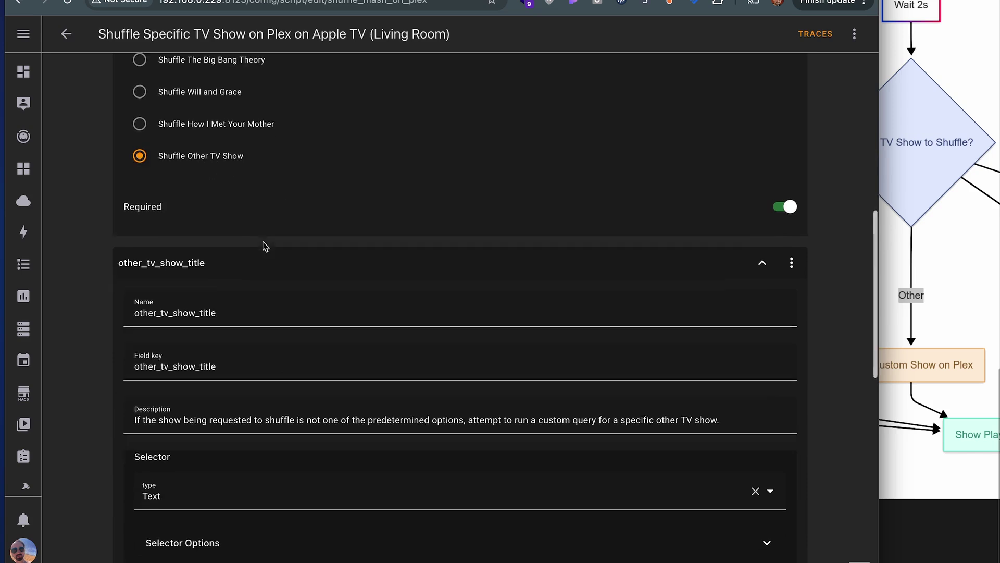
scroll(211, 301, up, 6)
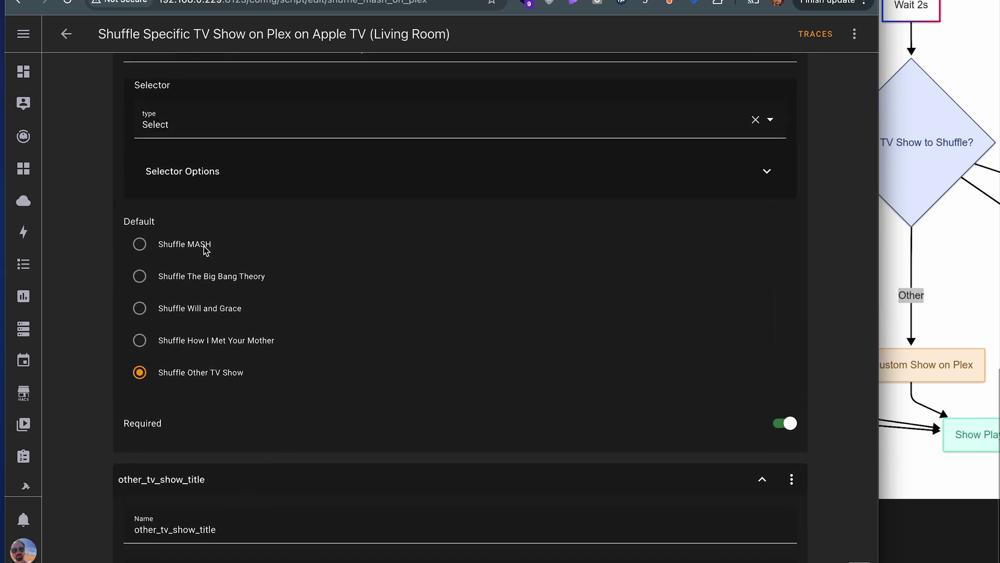
scroll(233, 351, down, 2)
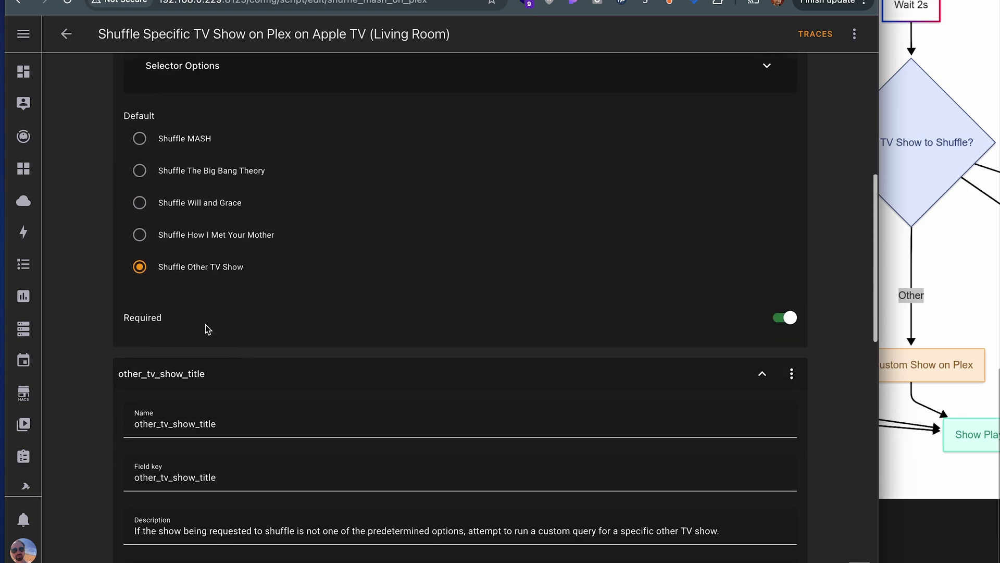
scroll(304, 273, down, 4)
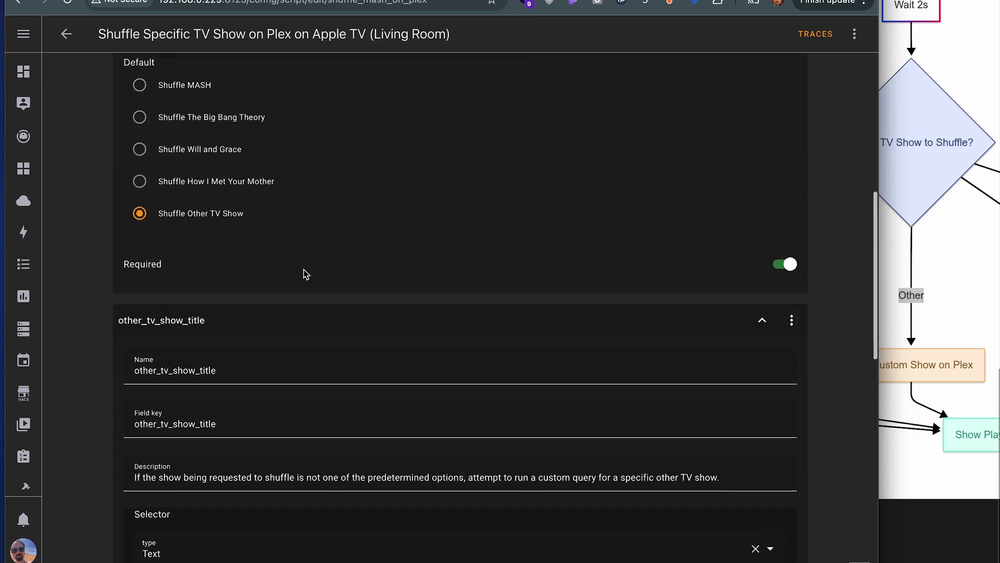
scroll(224, 341, down, 2)
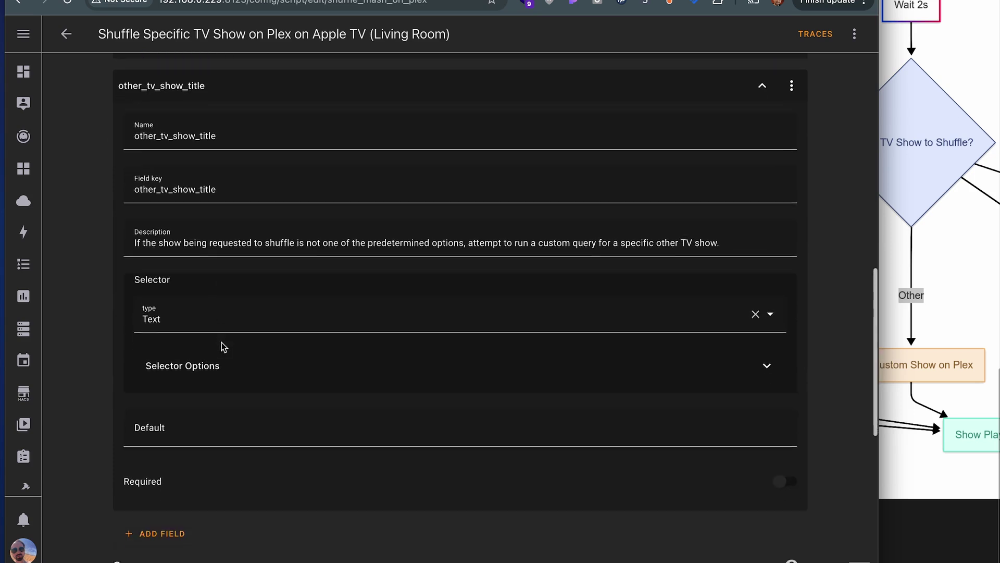
scroll(223, 345, down, 5)
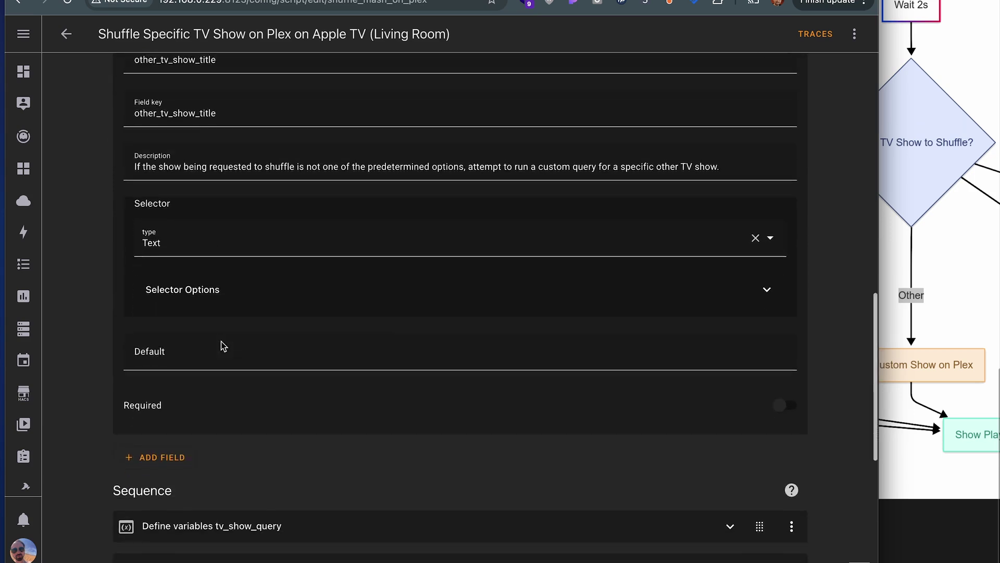
- Expand the tv_show_query step and highlight its other_tv_show_title reference and the matching field key
click(256, 273)
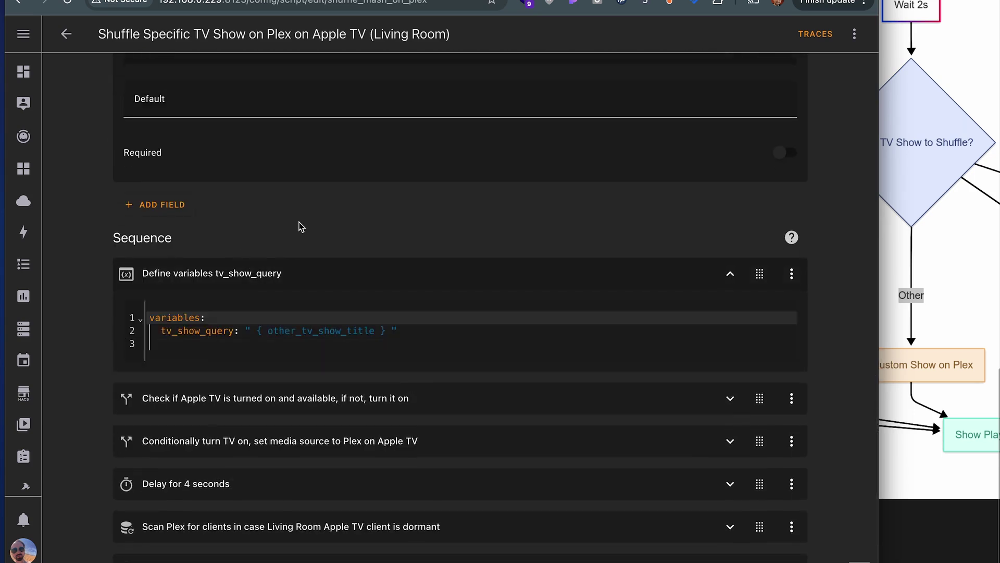
scroll(299, 225, down, 1)
click(417, 286)
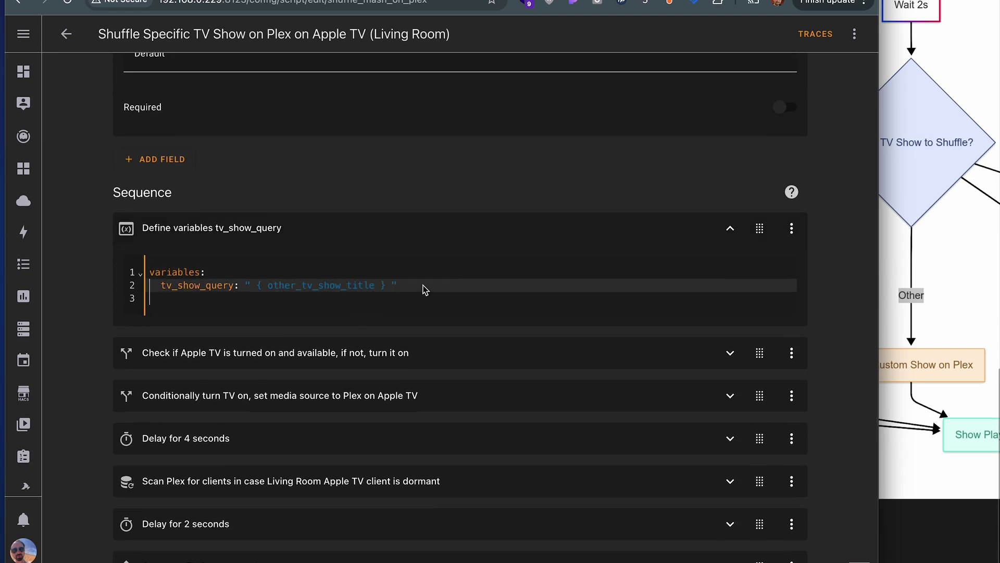
drag(413, 289, 282, 290)
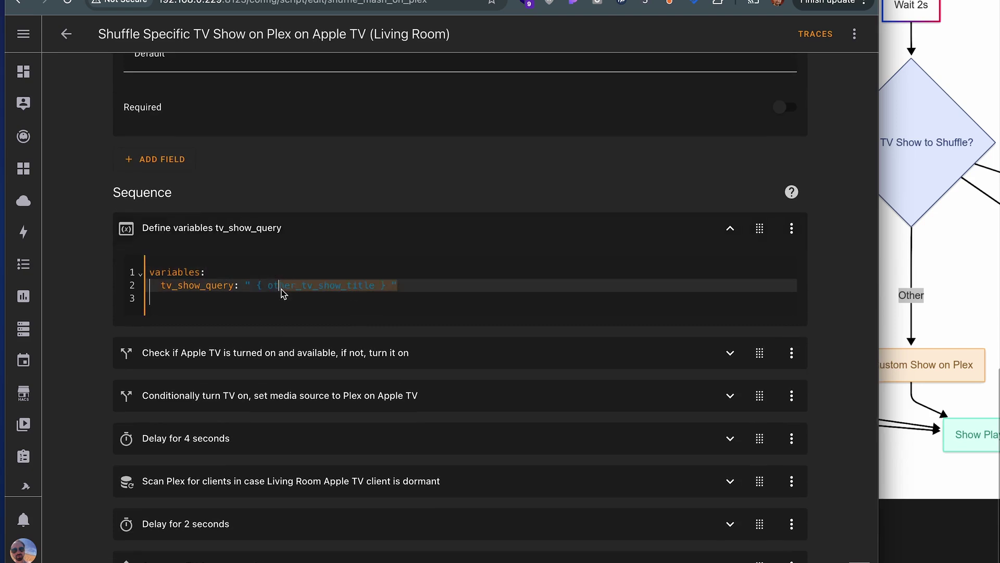
scroll(282, 292, up, 7)
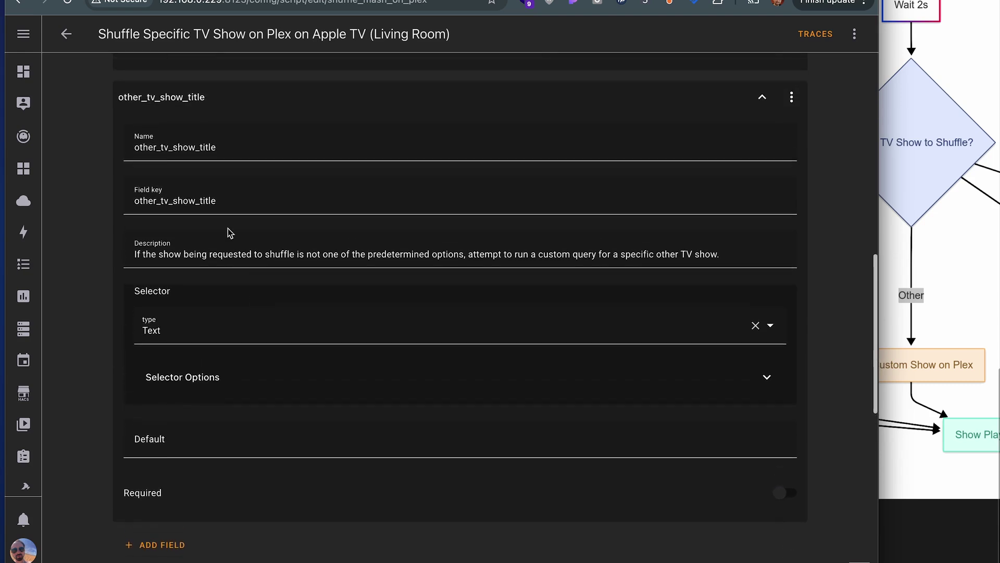
double_click(178, 201)
scroll(267, 343, down, 6)
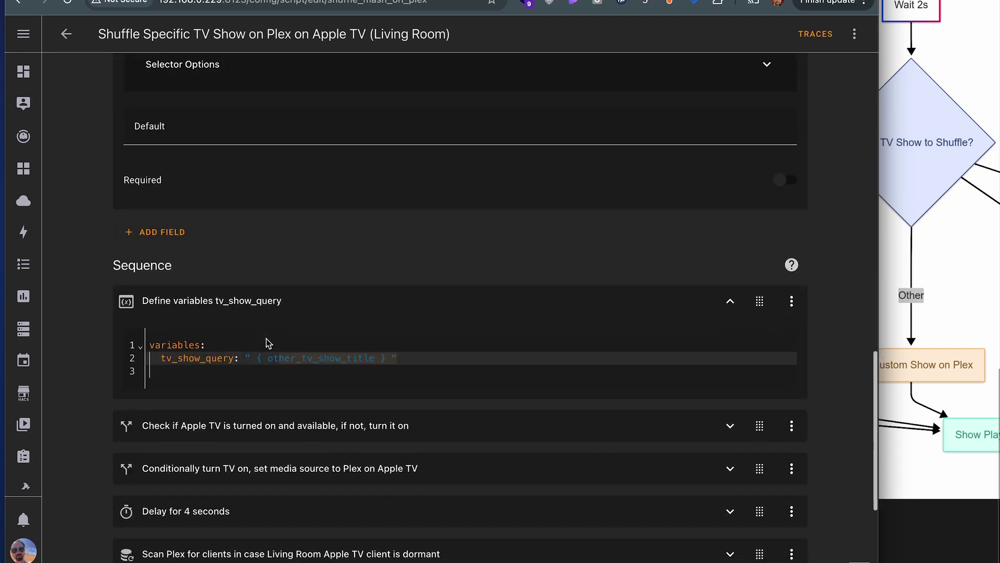
scroll(365, 197, up, 1)
scroll(337, 249, up, 12)
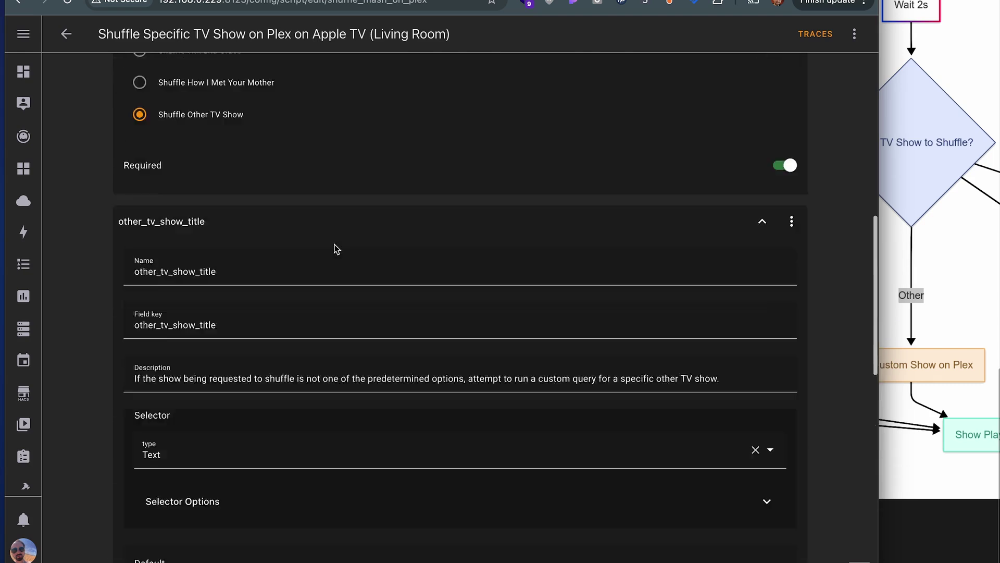
scroll(336, 249, down, 13)
scroll(336, 249, down, 3)
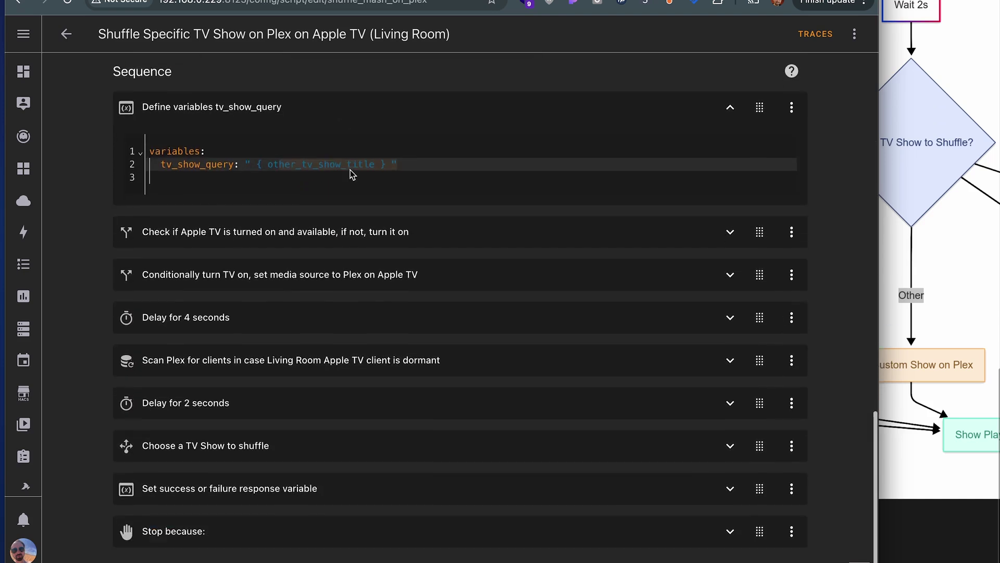
- Expand the 'Check if Apple TV is on' step briefly, then collapse it
click(324, 215)
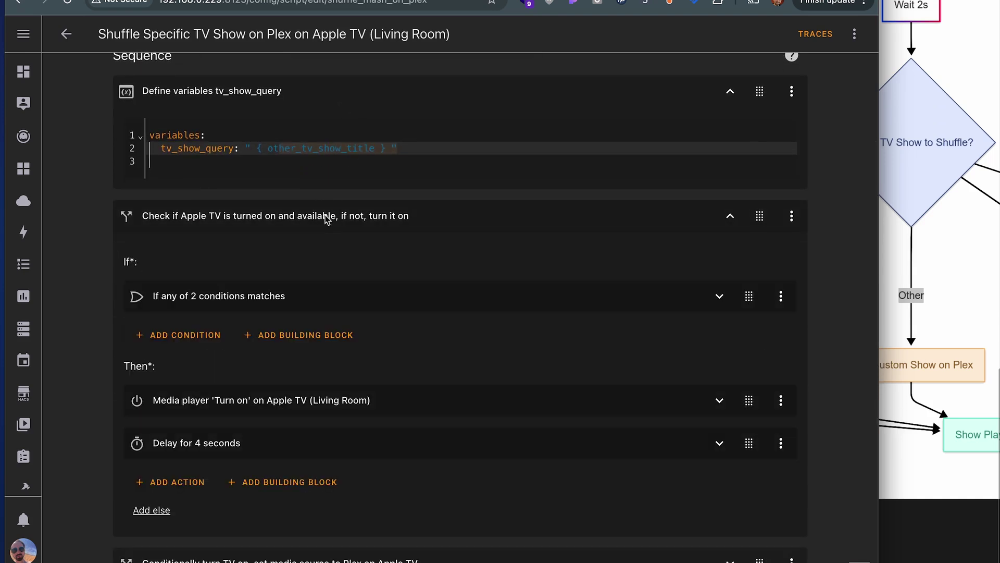
scroll(326, 217, down, 1)
click(328, 184)
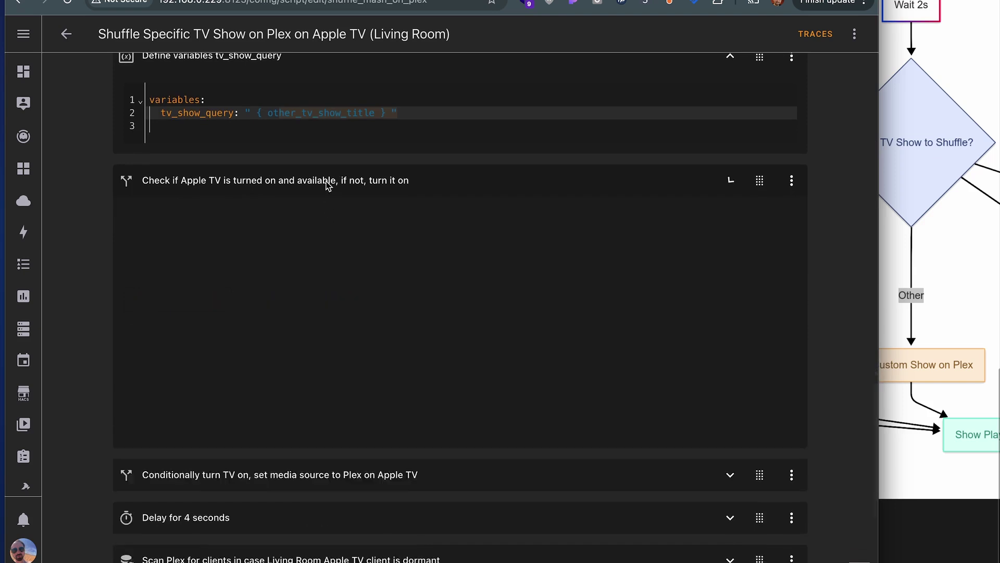
- Expand 'Conditionally turn TV on' and peek at its Sony TV conditions and Sync Box HDMI 4 check
click(322, 268)
scroll(322, 268, down, 2)
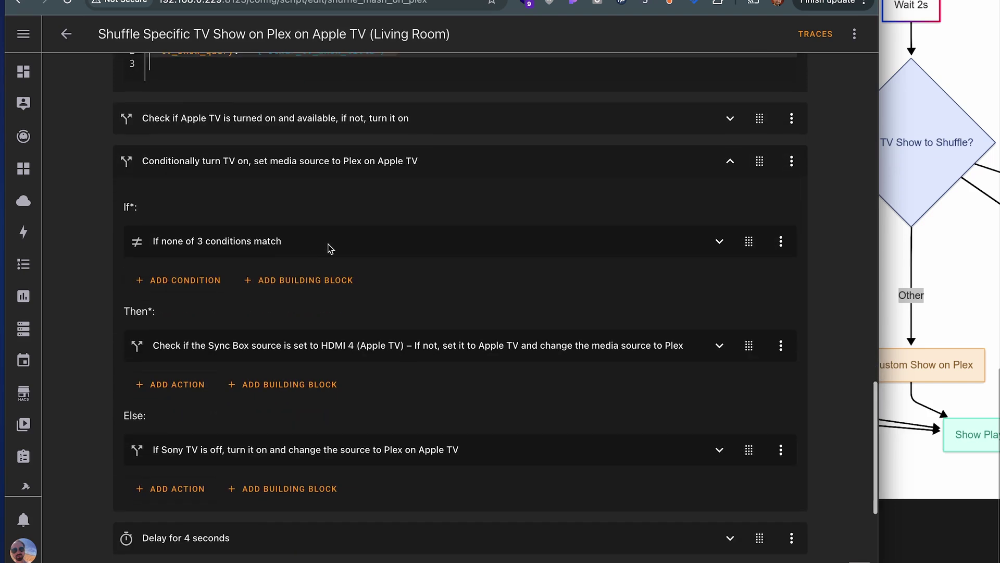
click(328, 245)
click(330, 246)
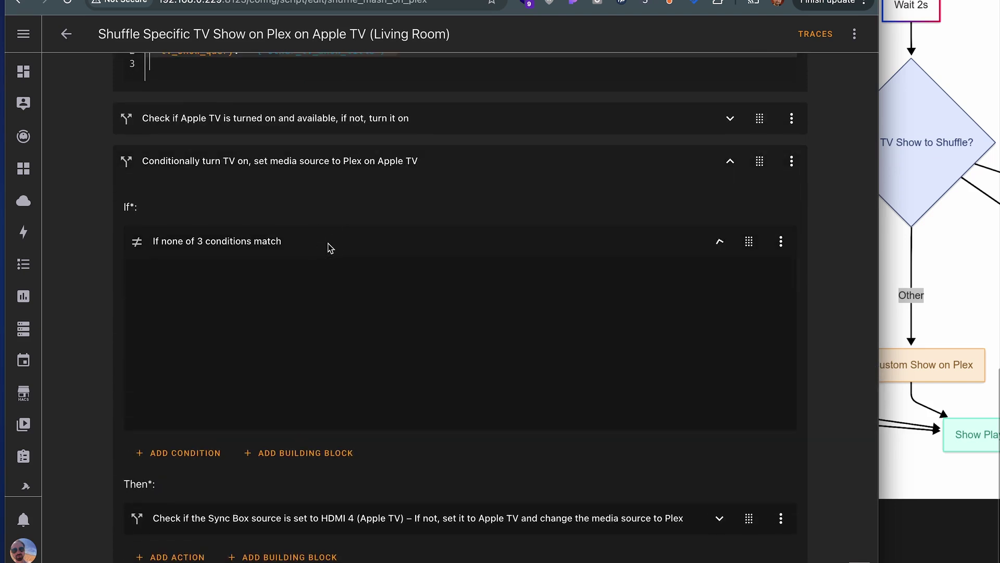
scroll(386, 217, down, 2)
click(380, 264)
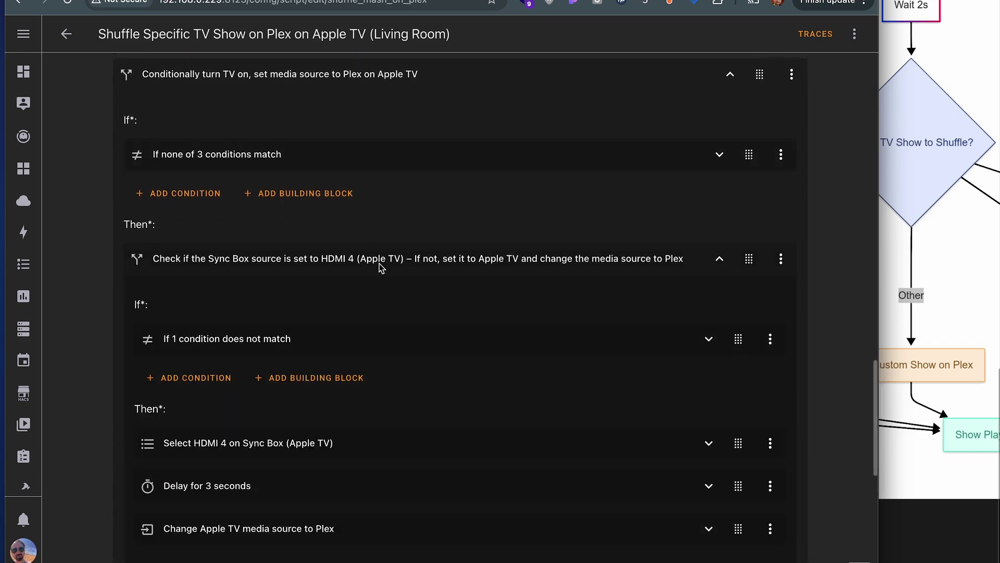
click(380, 264)
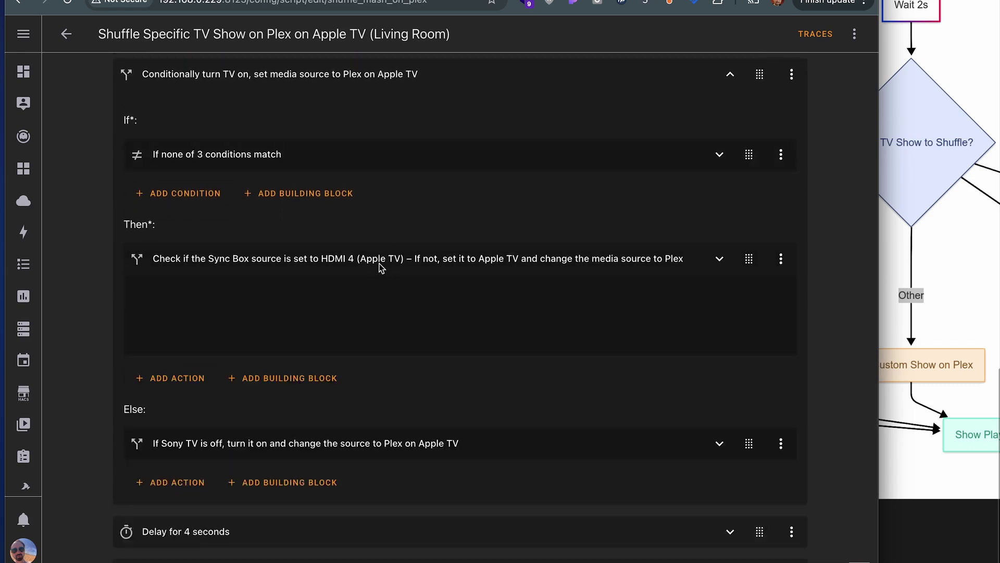
scroll(379, 268, down, 3)
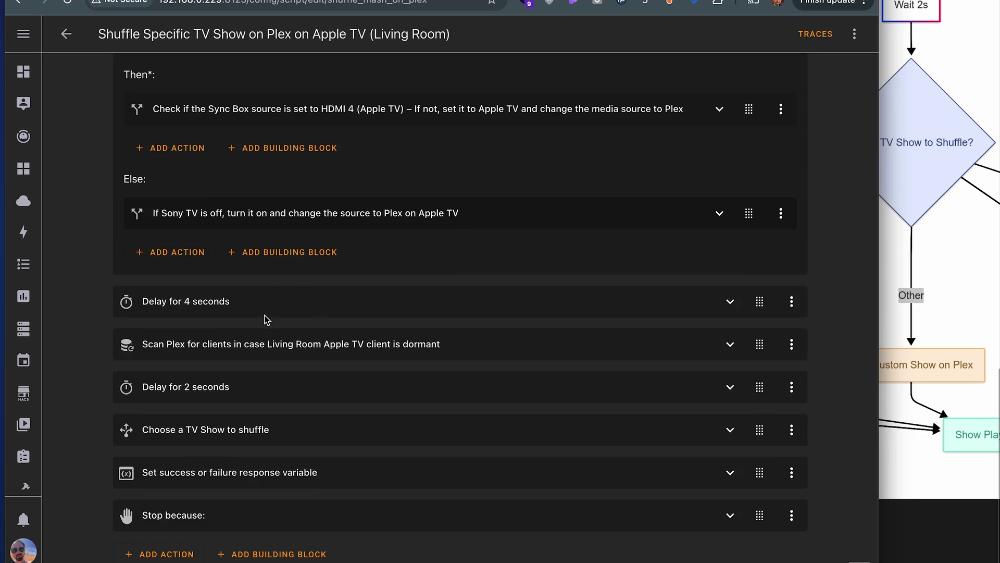
- Peek at the 4-second delay and Scan Plex for clients steps, then expand 'Choose a TV Show to shuffle'
click(245, 308)
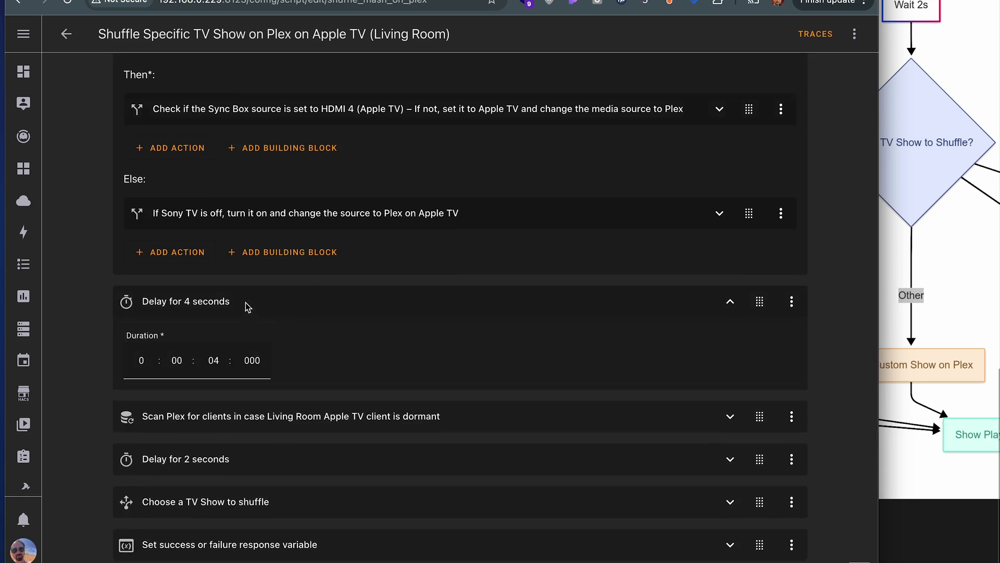
click(245, 302)
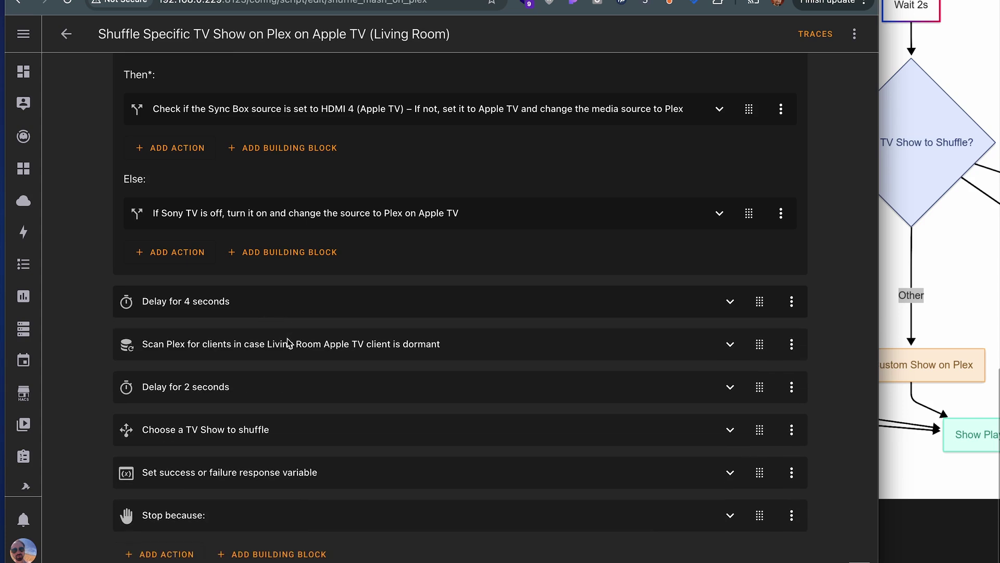
click(338, 345)
scroll(339, 344, down, 1)
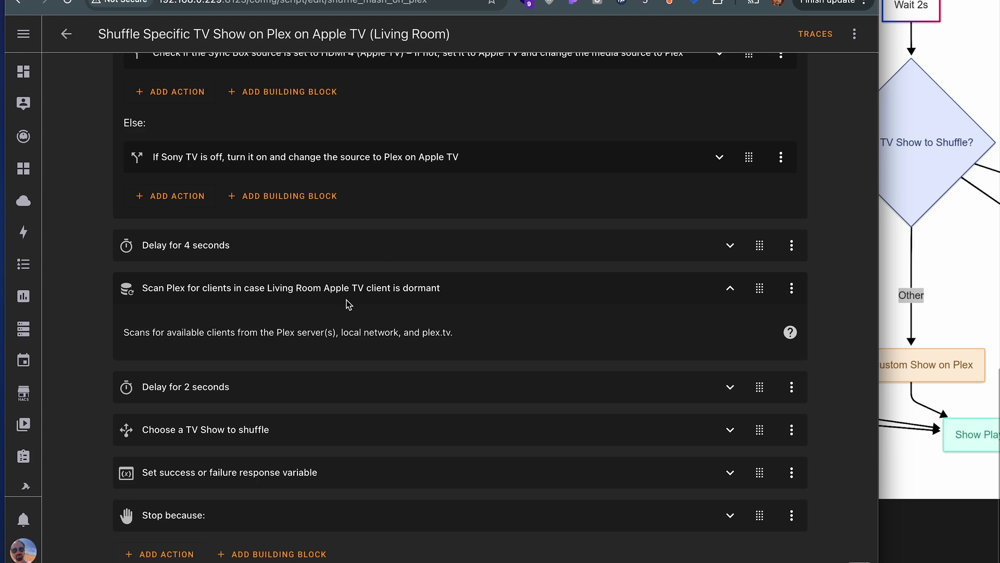
click(349, 303)
click(280, 437)
scroll(279, 436, down, 5)
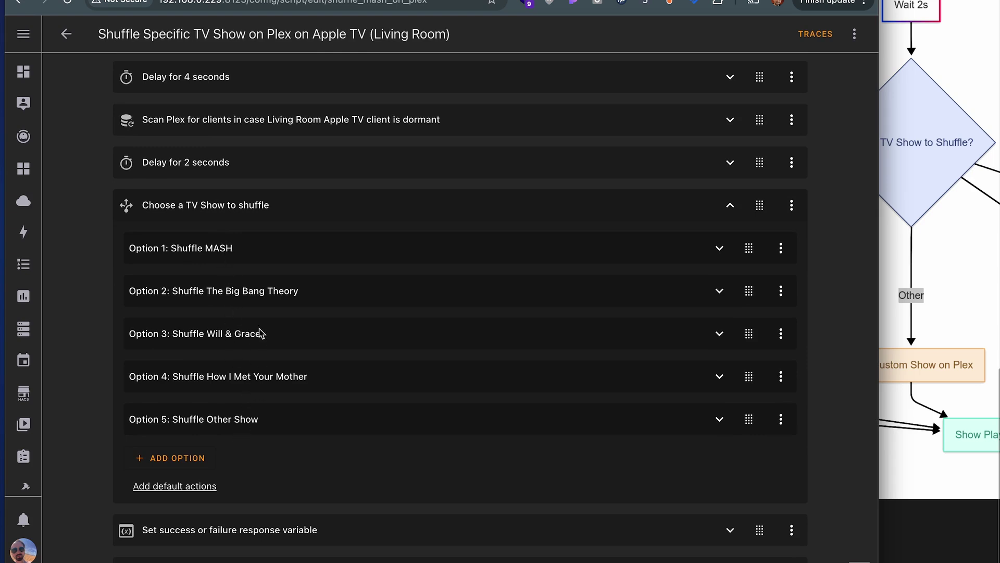
- Expand Option 2: Shuffle The Big Bang Theory and peek at its value template condition
click(209, 294)
scroll(209, 295, down, 2)
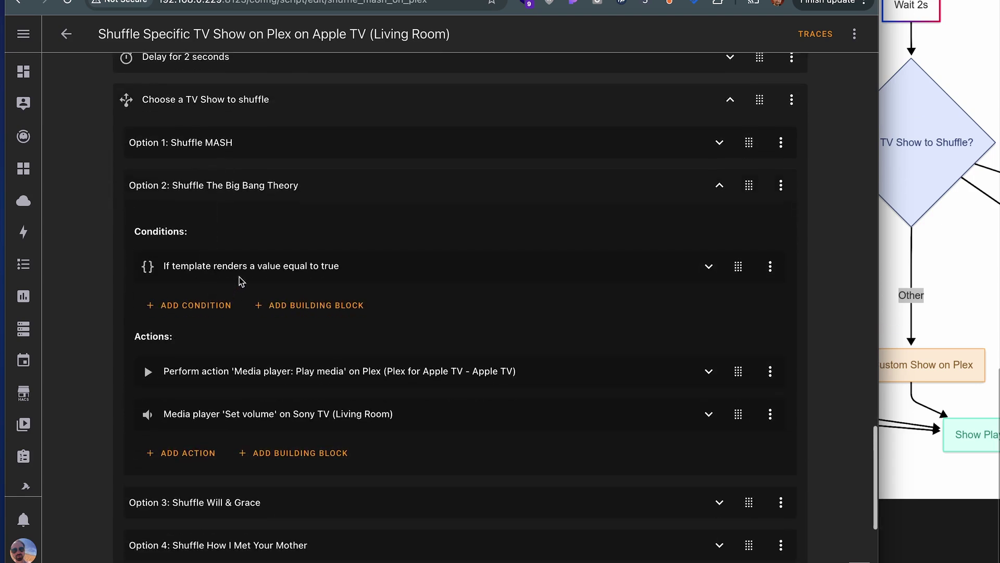
click(239, 277)
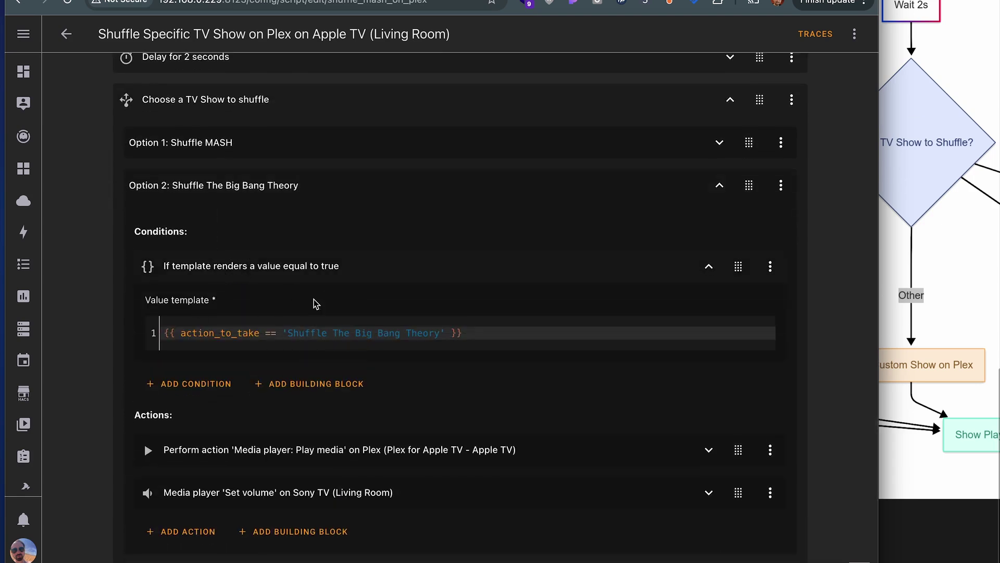
click(268, 260)
- Expand Option 2's Play media action and scan its full Content ID JSON
scroll(387, 267, down, 2)
scroll(317, 276, down, 1)
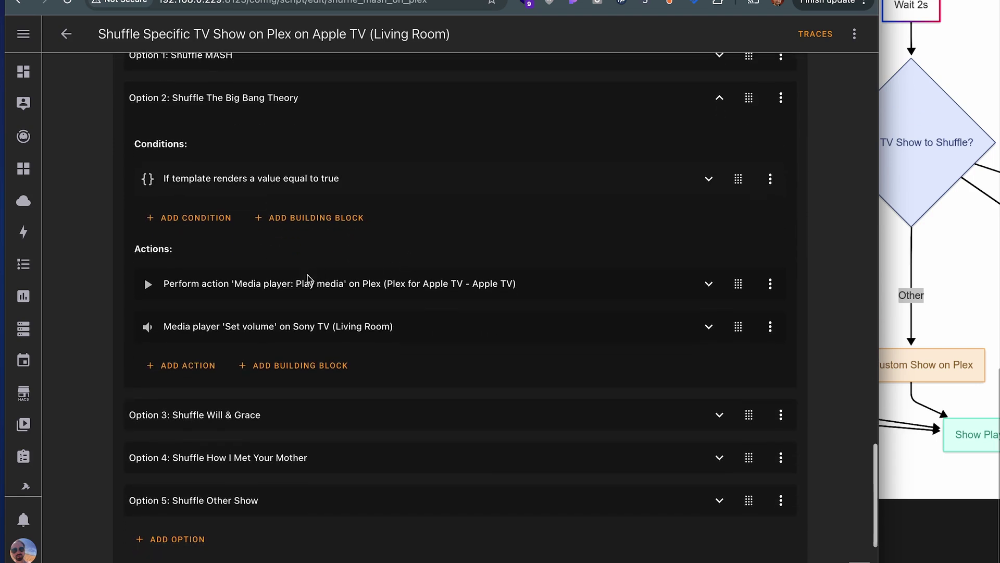
click(322, 263)
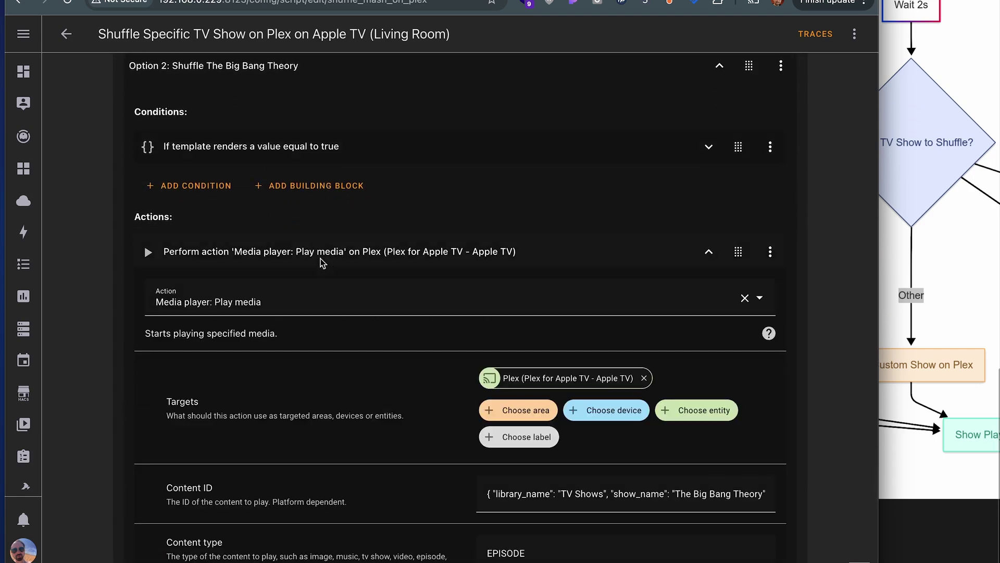
scroll(319, 261, down, 2)
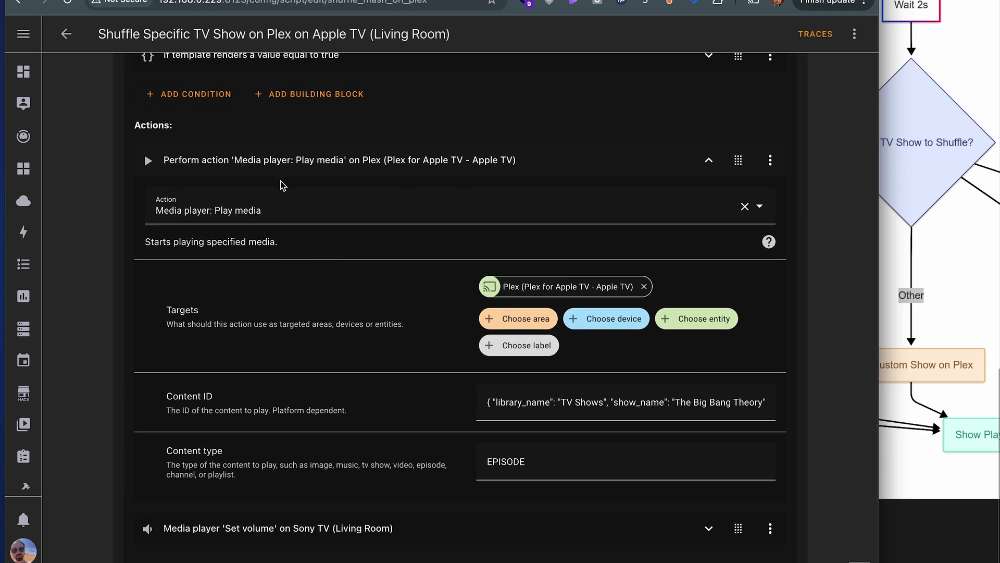
scroll(261, 217, down, 1)
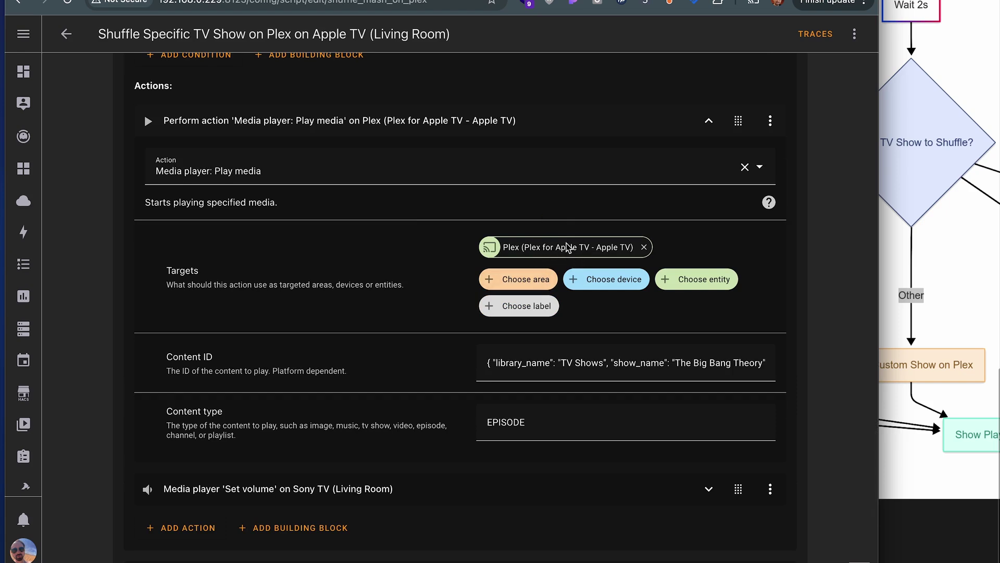
scroll(568, 247, down, 2)
click(493, 294)
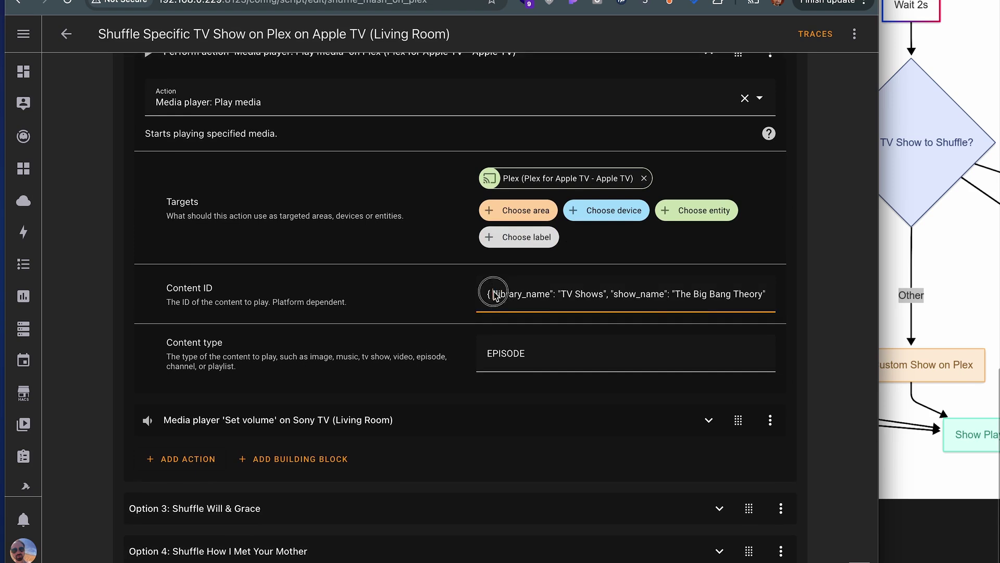
drag(493, 296, 750, 299)
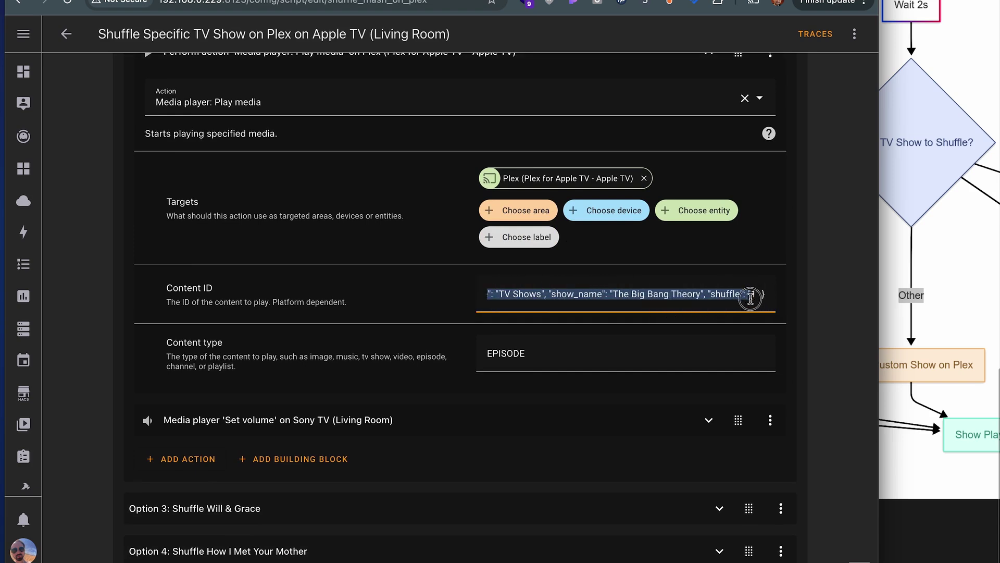
click(762, 301)
key(Home)
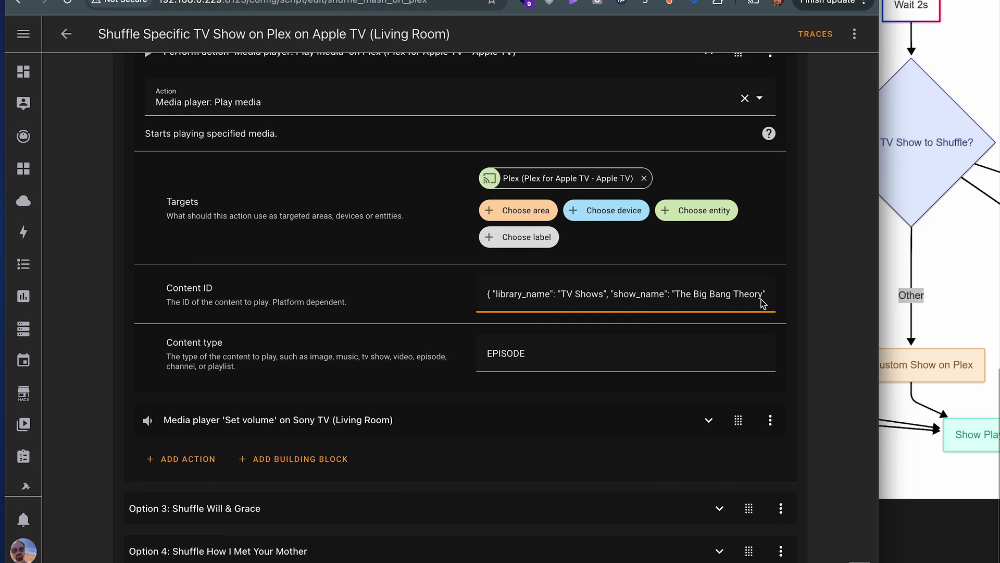
scroll(762, 302, up, 1)
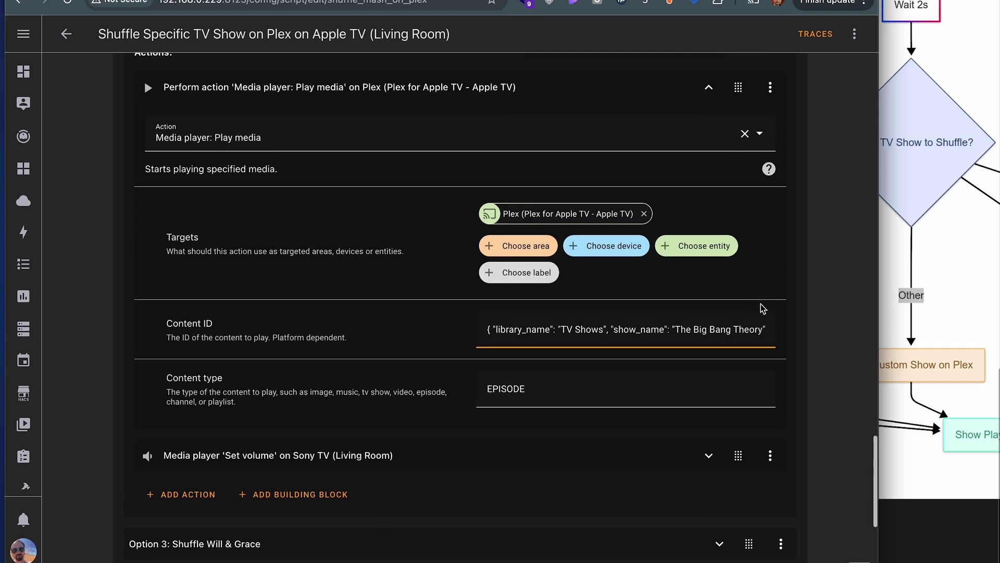
right_click(769, 157)
- Switch The Big Bang Theory's Play media action to YAML
click(772, 73)
click(774, 76)
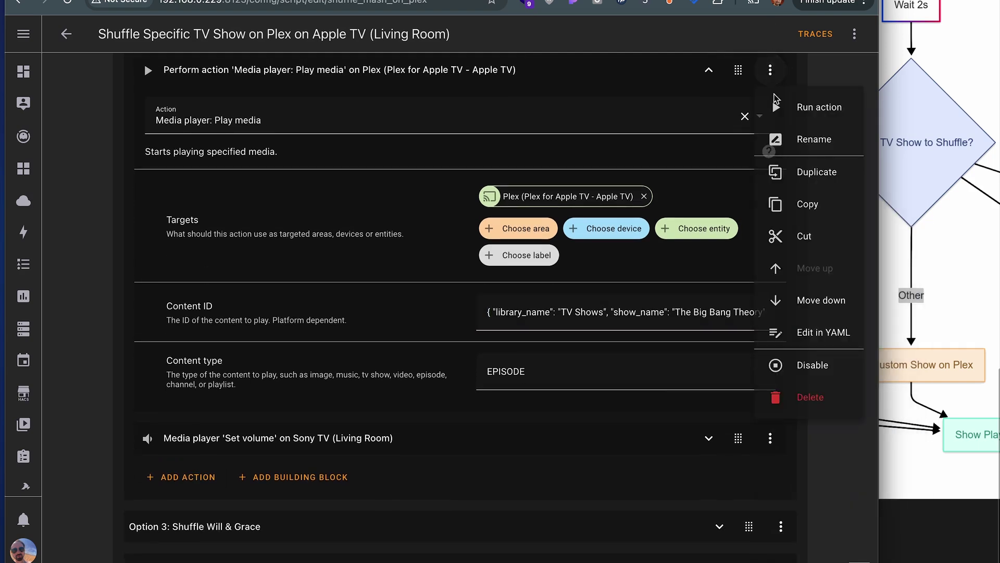
click(822, 336)
- Highlight the content ID's TV Shows library, 'The Big Bang Theory' show name and shuffle setting
scroll(531, 280, up, 3)
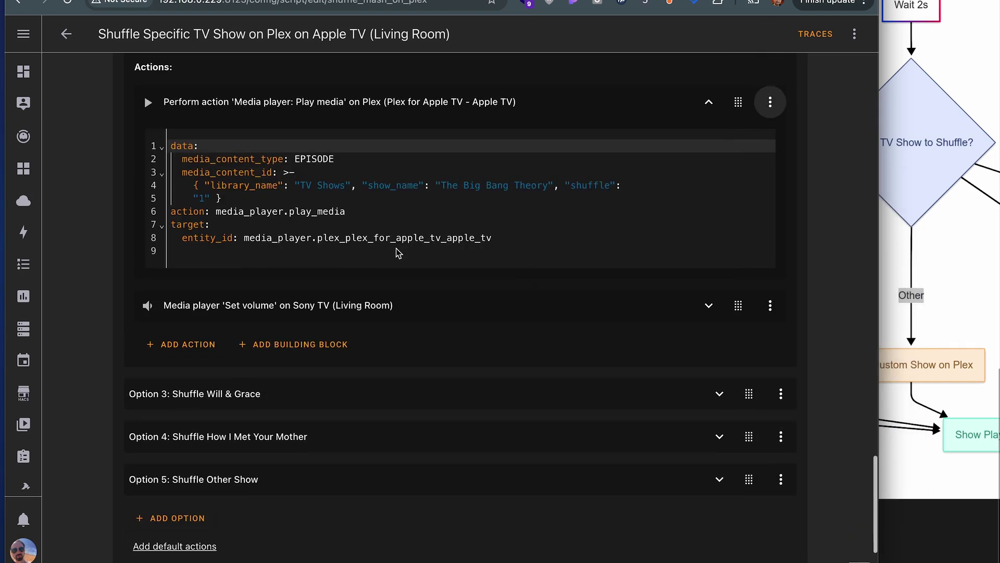
drag(210, 244, 193, 236)
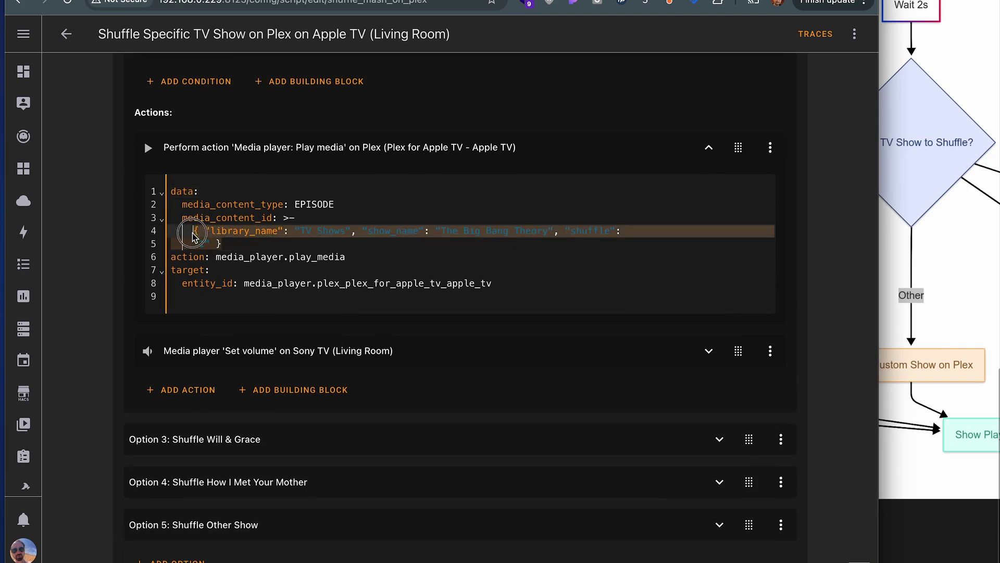
click(228, 249)
click(355, 233)
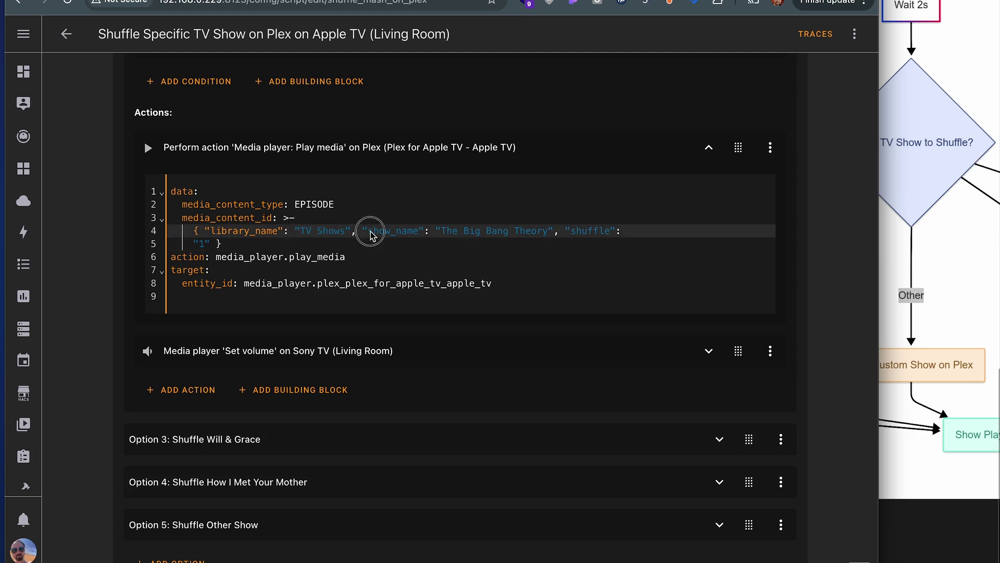
drag(437, 233, 543, 242)
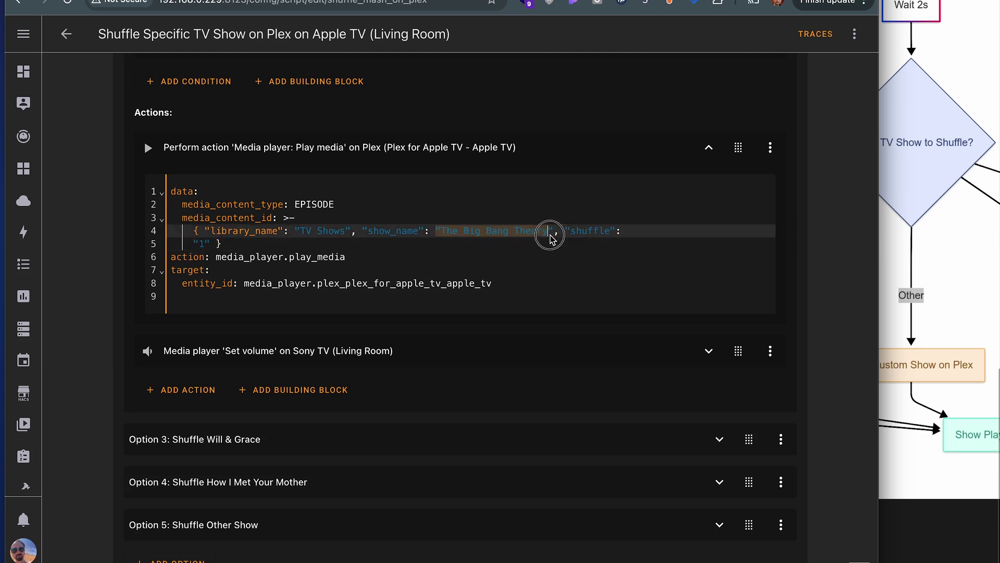
double_click(598, 231)
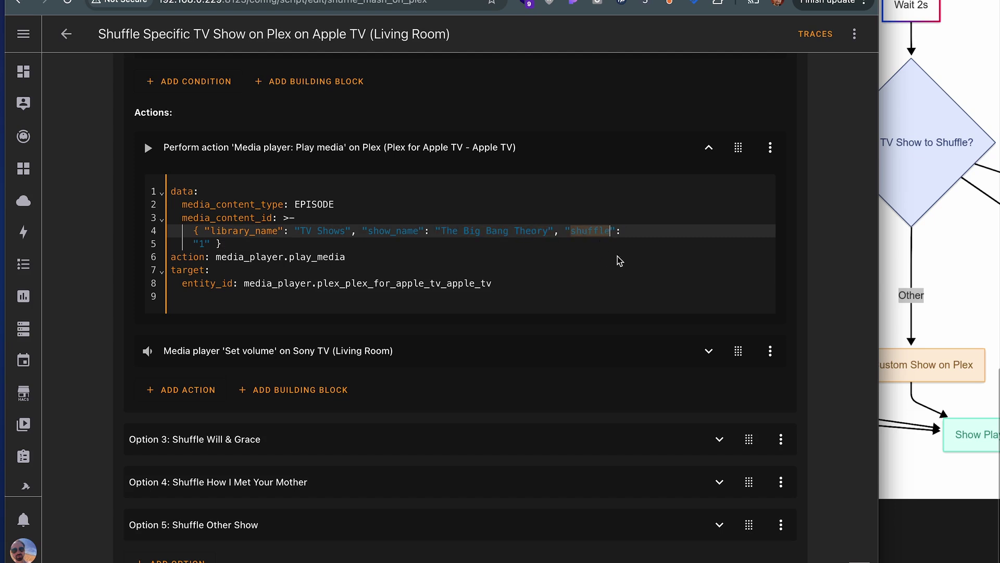
click(614, 250)
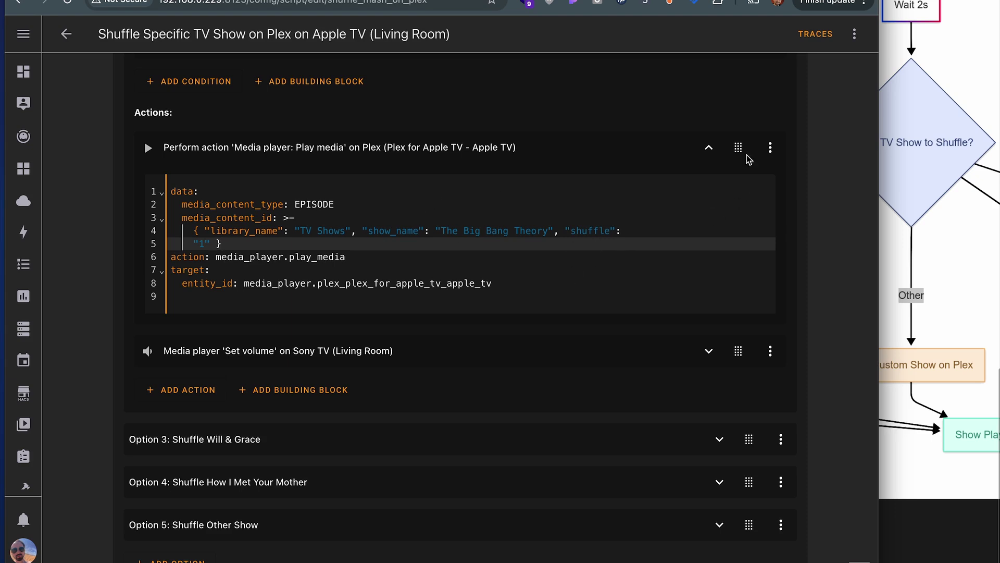
click(770, 148)
- Return Play media to the visual editor, collapse it, and expand Set volume showing Level 0.2
click(715, 411)
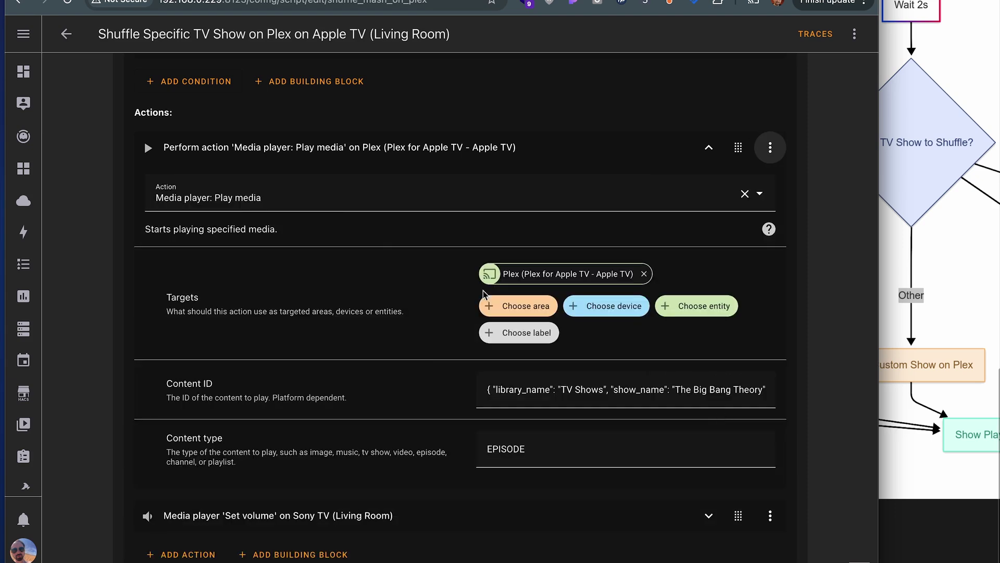
click(290, 152)
click(371, 192)
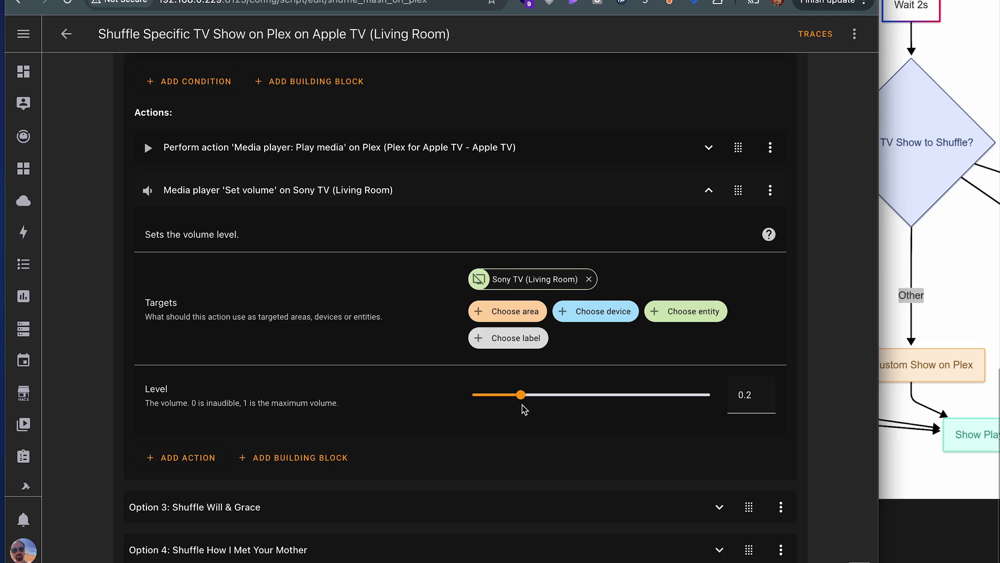
mouse_move(525, 404)
- Collapse Set volume and expand the Shuffle Will & Grace option with its Play media action
click(423, 190)
click(381, 290)
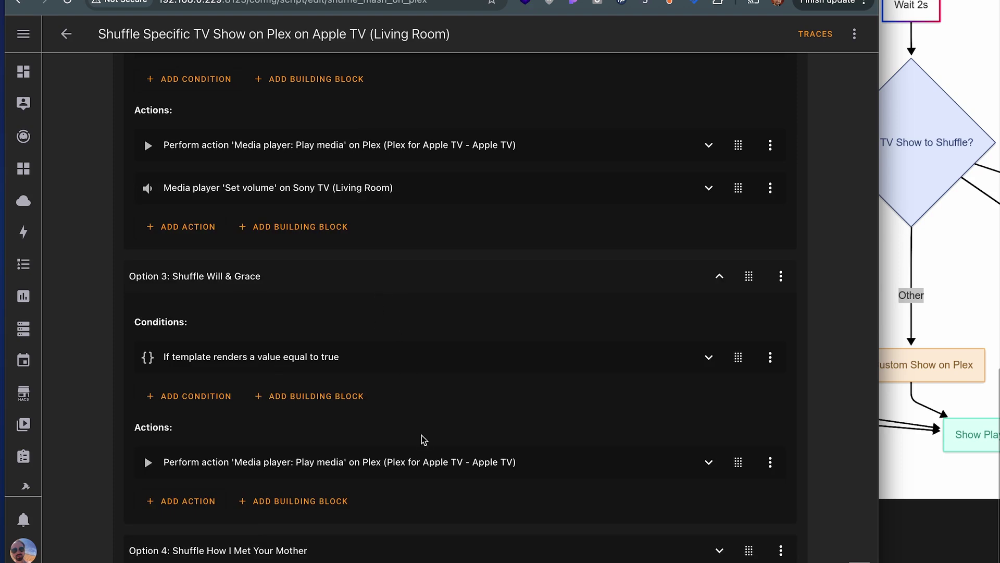
scroll(417, 411, down, 2)
click(425, 371)
scroll(468, 365, down, 4)
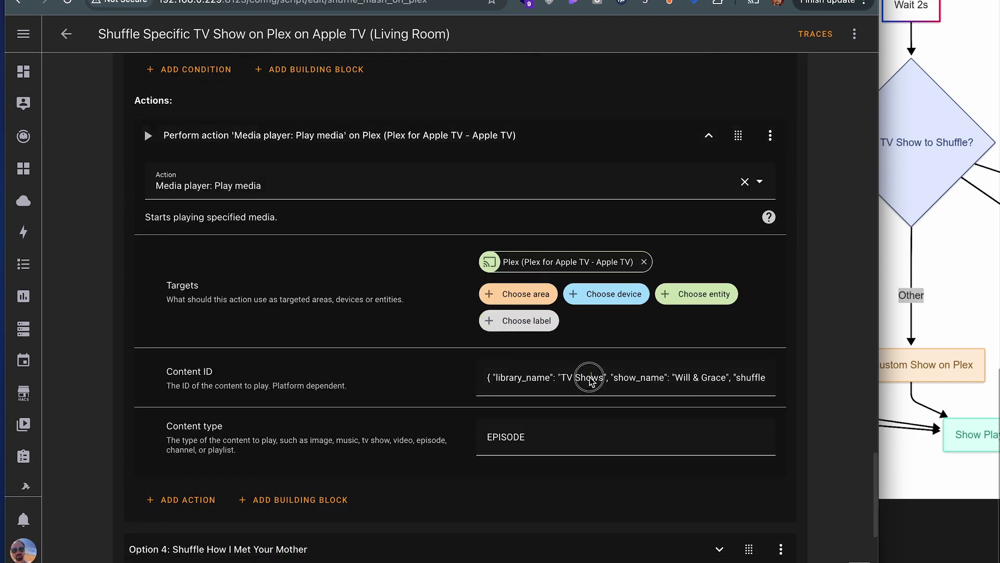
drag(591, 377, 684, 377)
scroll(478, 349, down, 4)
- Expand Shuffle Other Show's condition and Play media, highlighting the {{ other_tv_show_title }} show_name
click(353, 398)
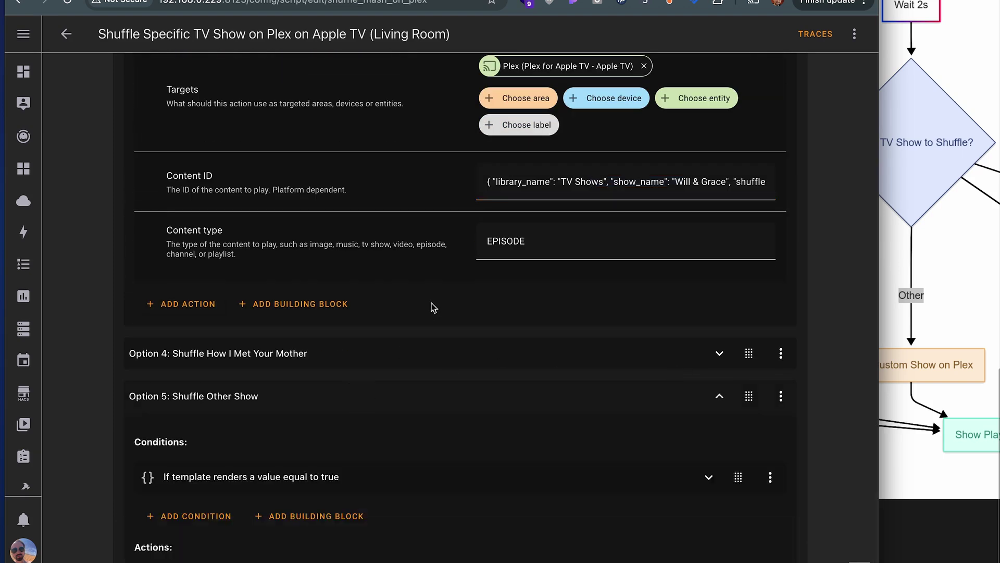
scroll(433, 286, down, 4)
click(418, 200)
click(417, 394)
scroll(443, 364, down, 3)
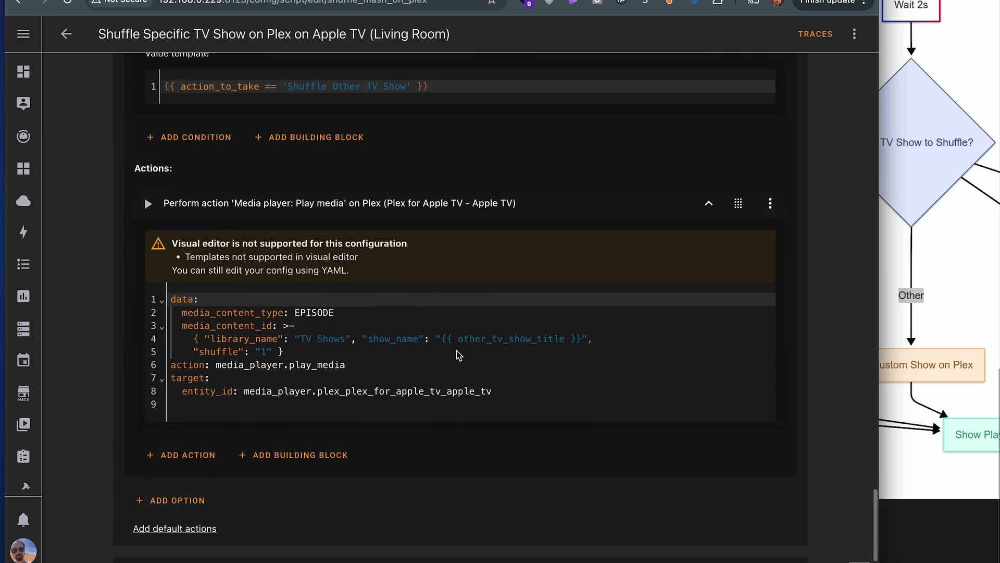
drag(442, 340, 585, 343)
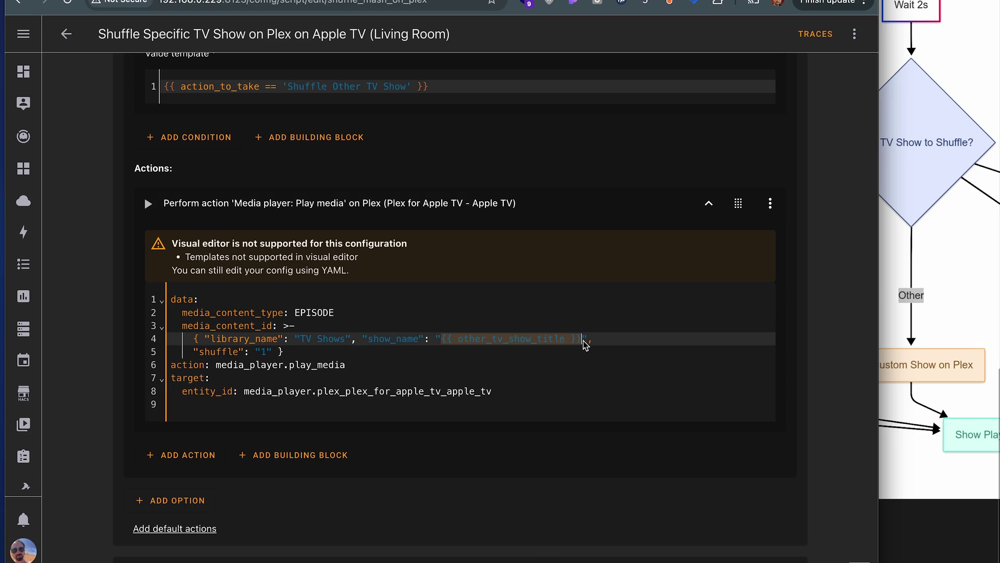
scroll(586, 344, up, 20)
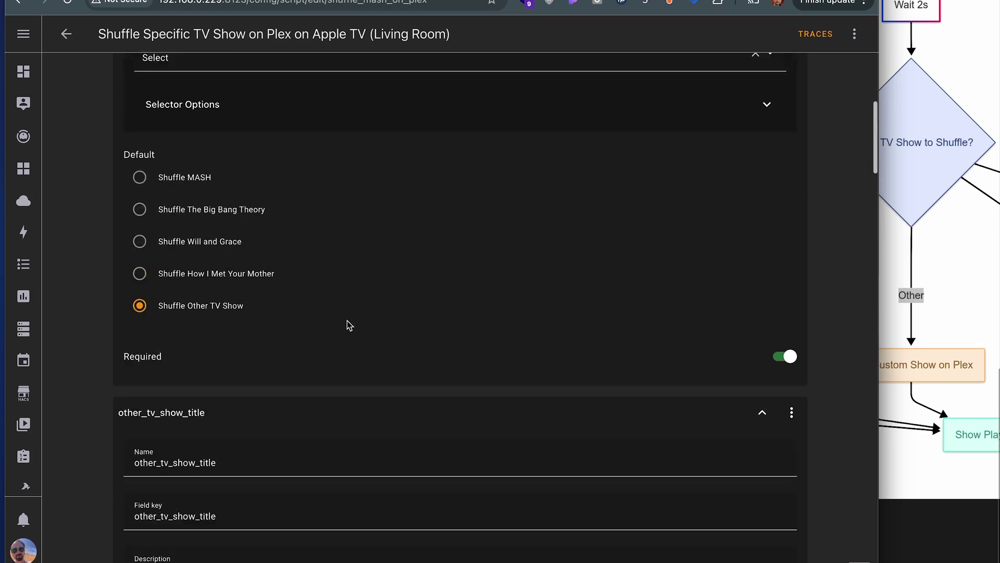
scroll(347, 320, down, 7)
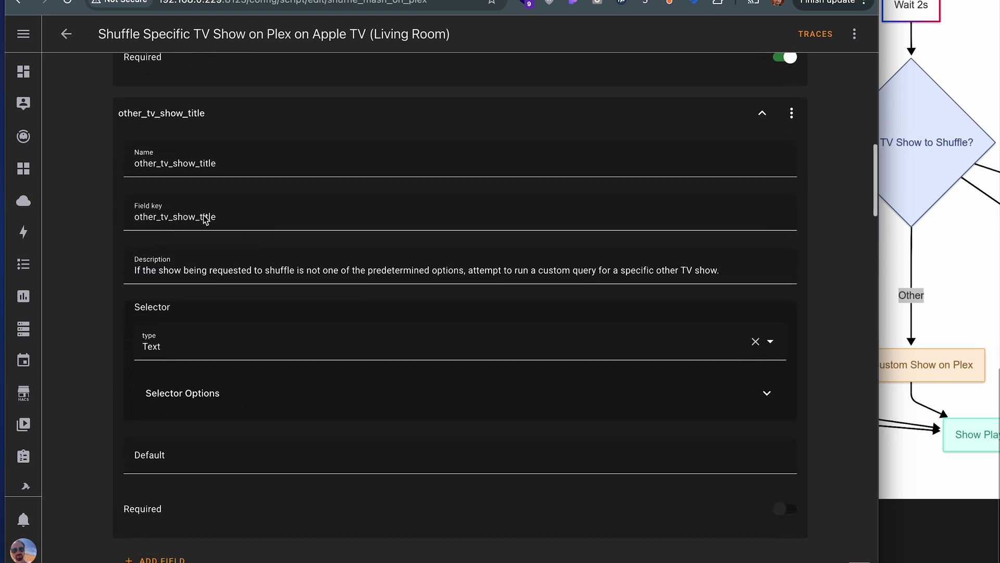
scroll(243, 219, down, 6)
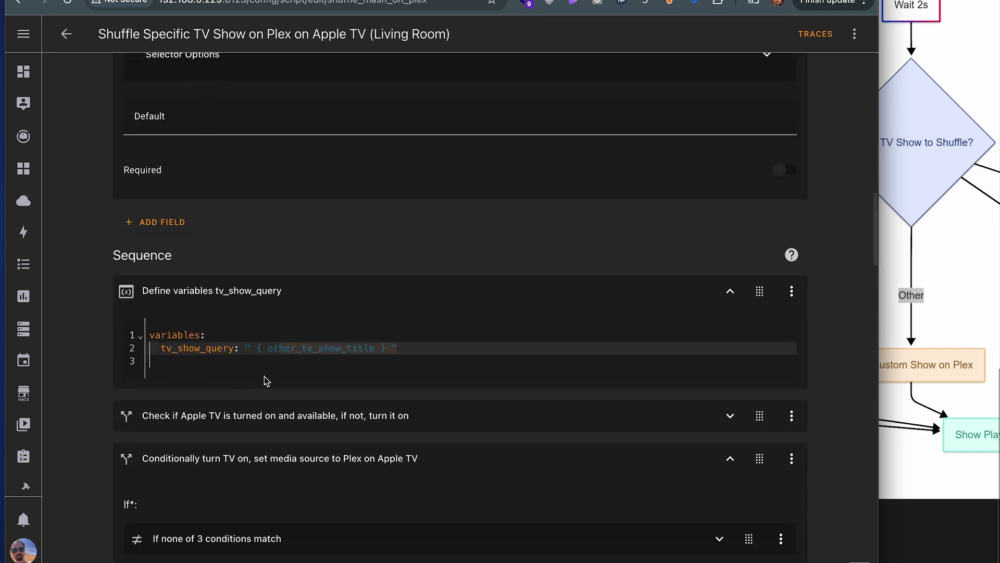
click(264, 374)
scroll(264, 371, down, 20)
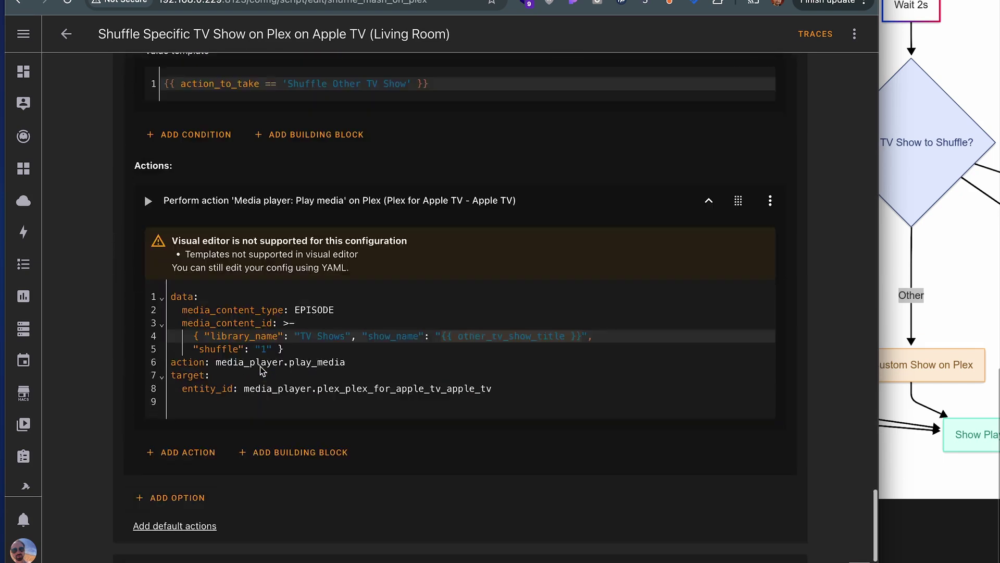
scroll(453, 328, up, 1)
drag(442, 301, 587, 308)
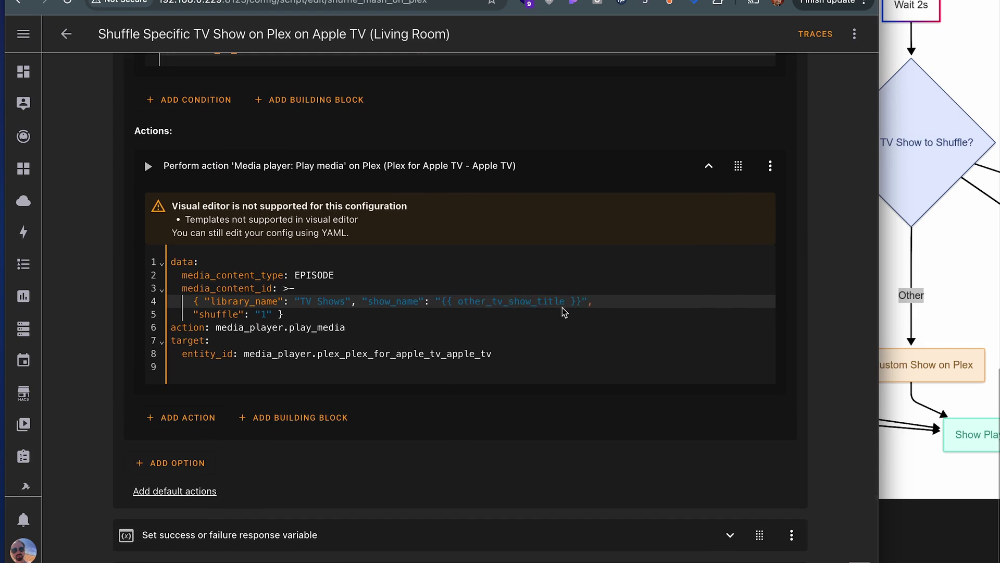
- Expand the step setting tv_response to a playing-on-Plex message and the Stop step returning response
scroll(563, 311, down, 2)
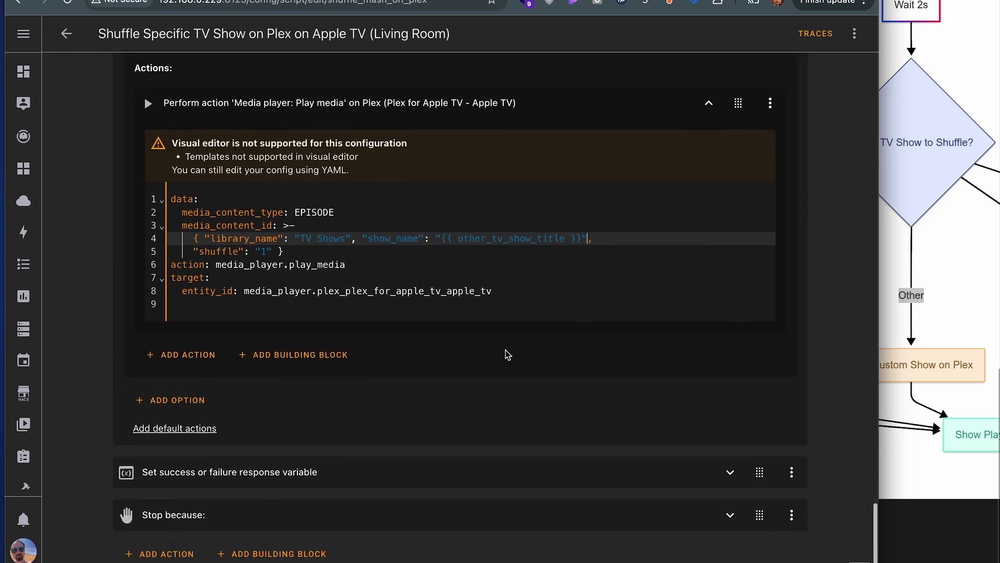
click(431, 466)
scroll(430, 465, down, 3)
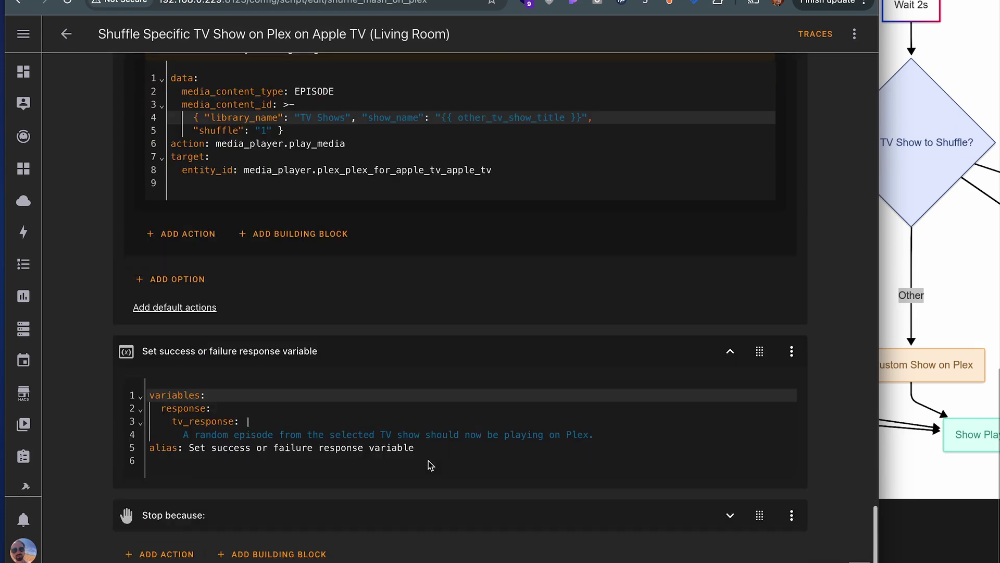
click(423, 513)
scroll(445, 462, down, 3)
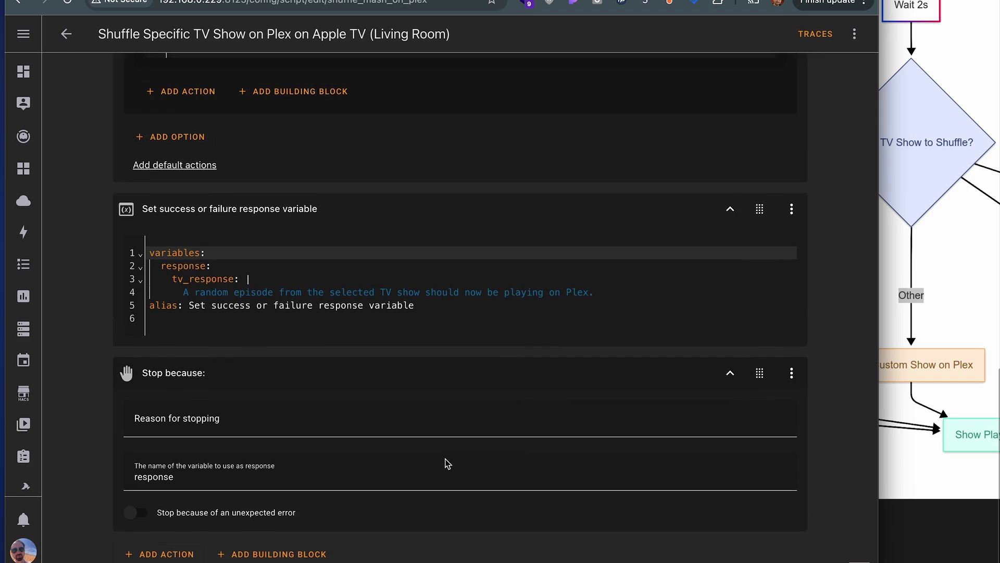
click(434, 317)
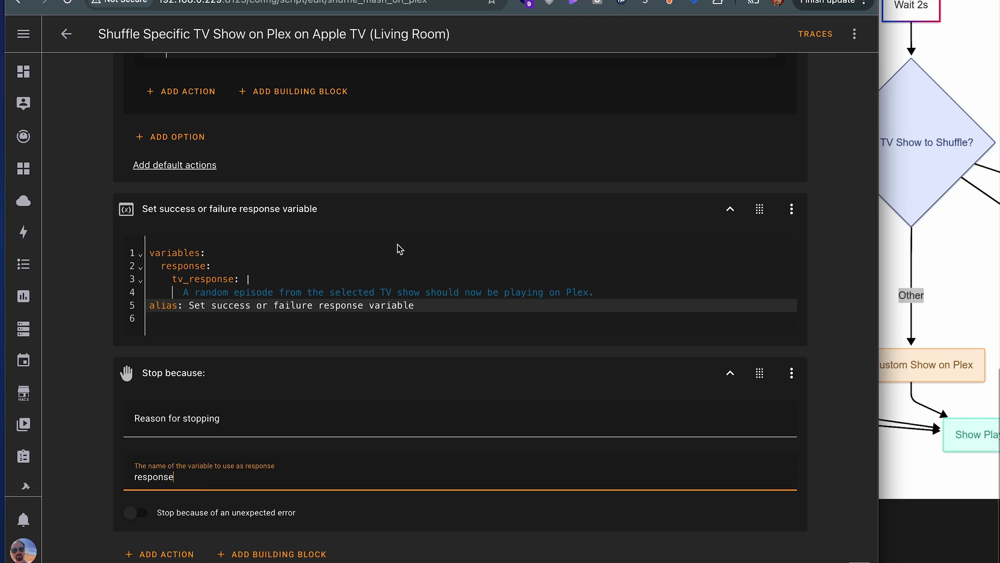
- Scroll back up to the script description and the action_to_take field
scroll(398, 245, up, 20)
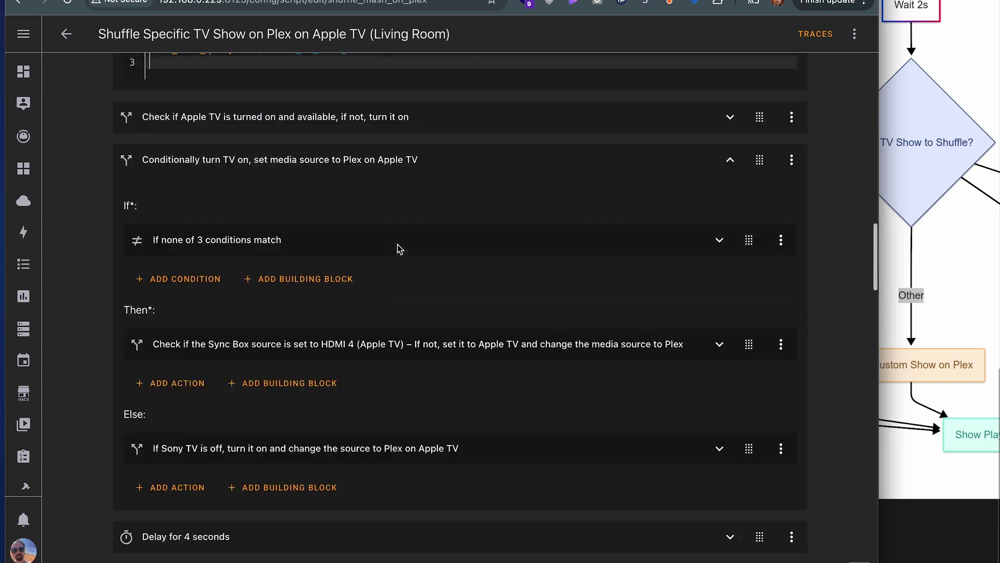
scroll(398, 245, up, 15)
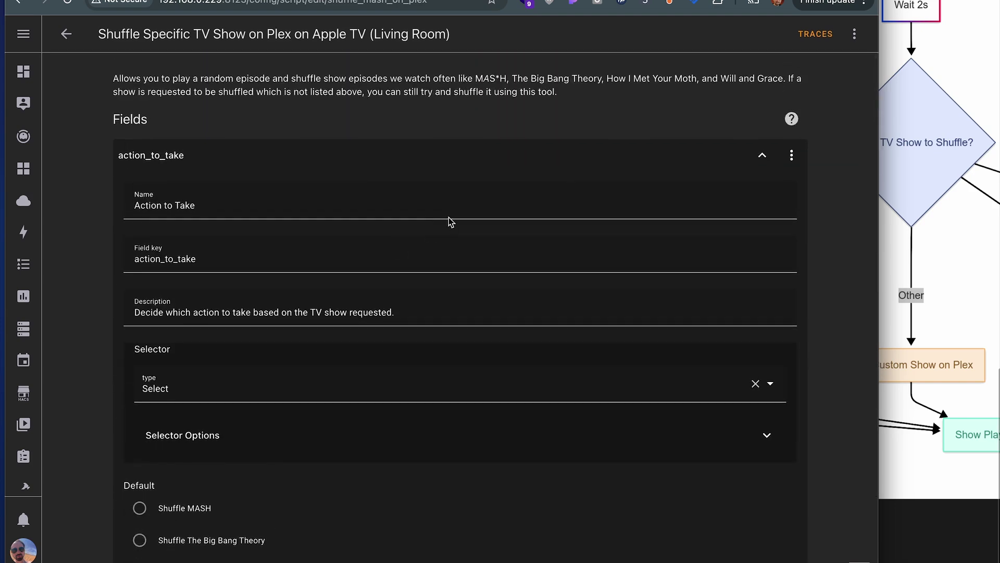